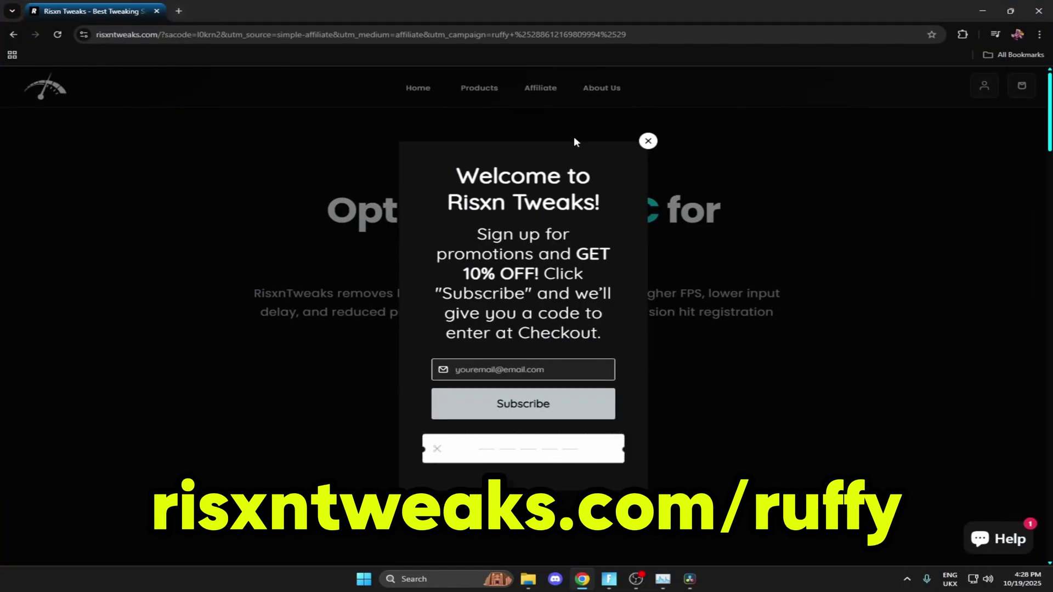
- Dismiss the signup, Halloween Bundle and spin-the-wheel popups on the Risxn Tweaks site
click(646, 141)
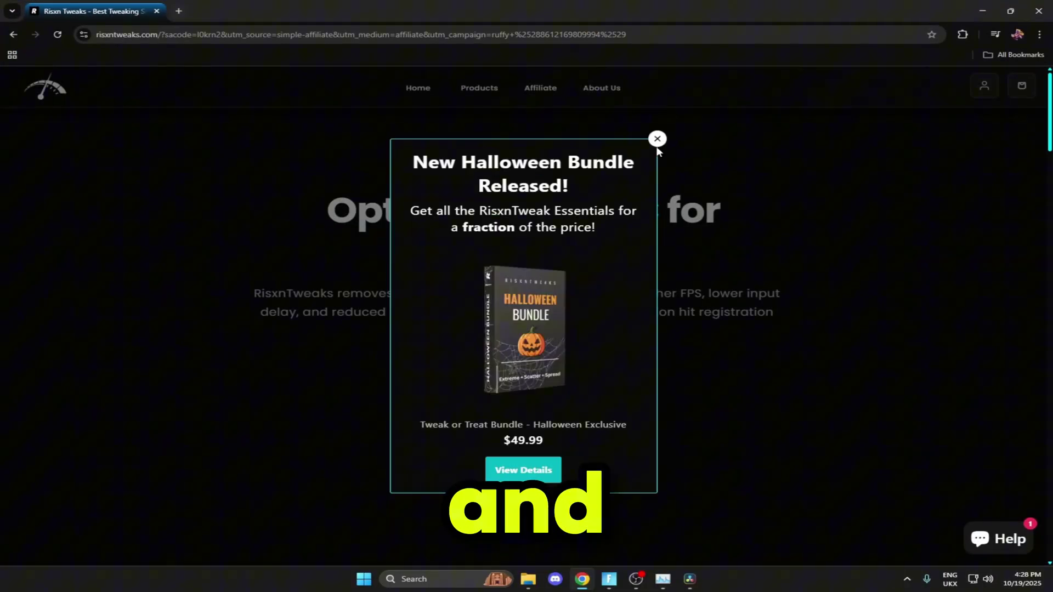
click(655, 139)
click(740, 179)
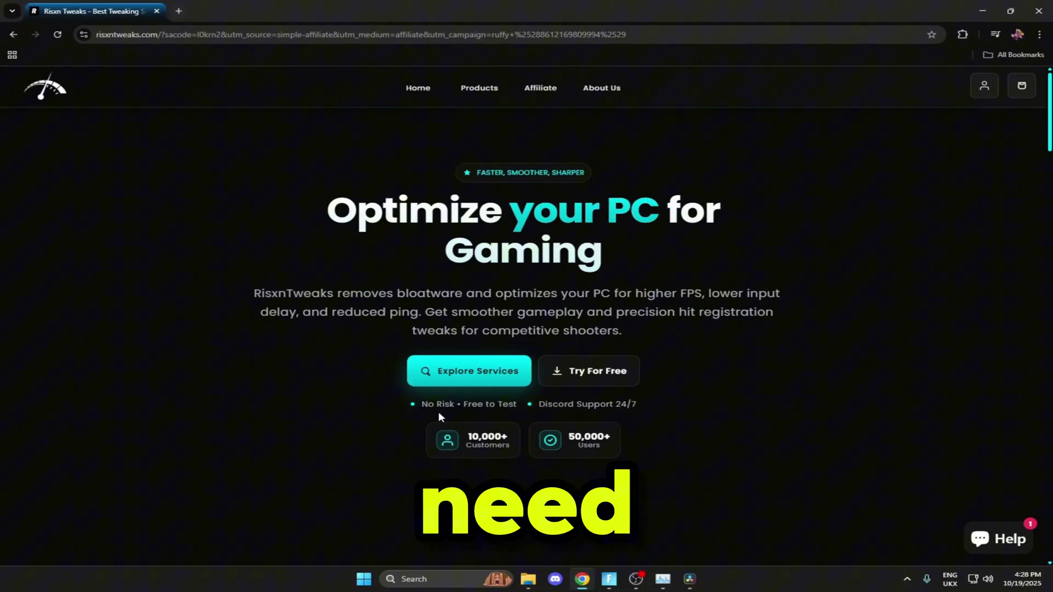
- Open the $30.00 Extreme Tweaks product details via Explore Services and focus the Discord Username box
click(445, 379)
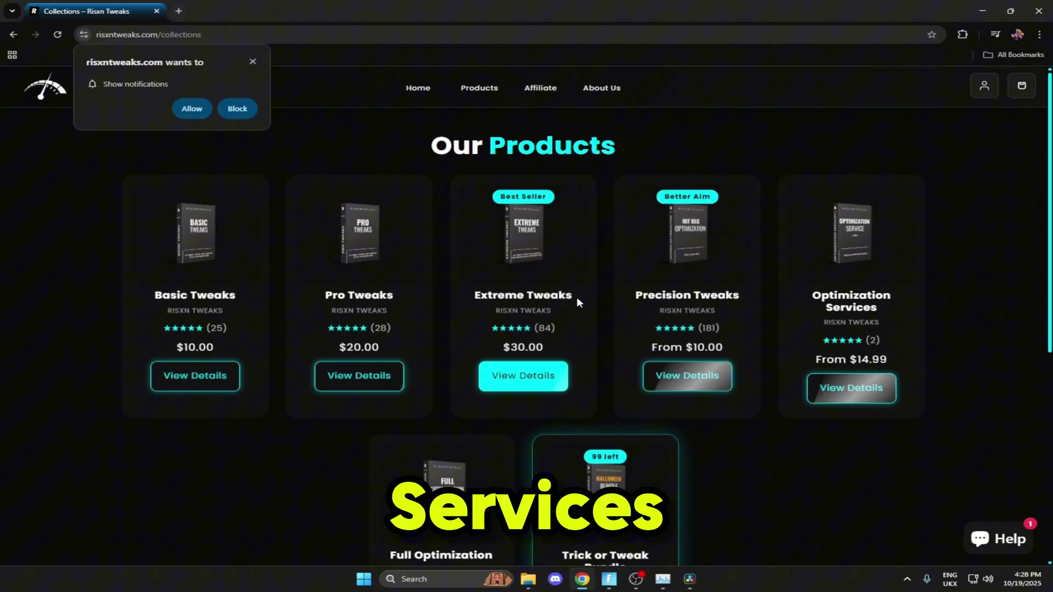
click(540, 381)
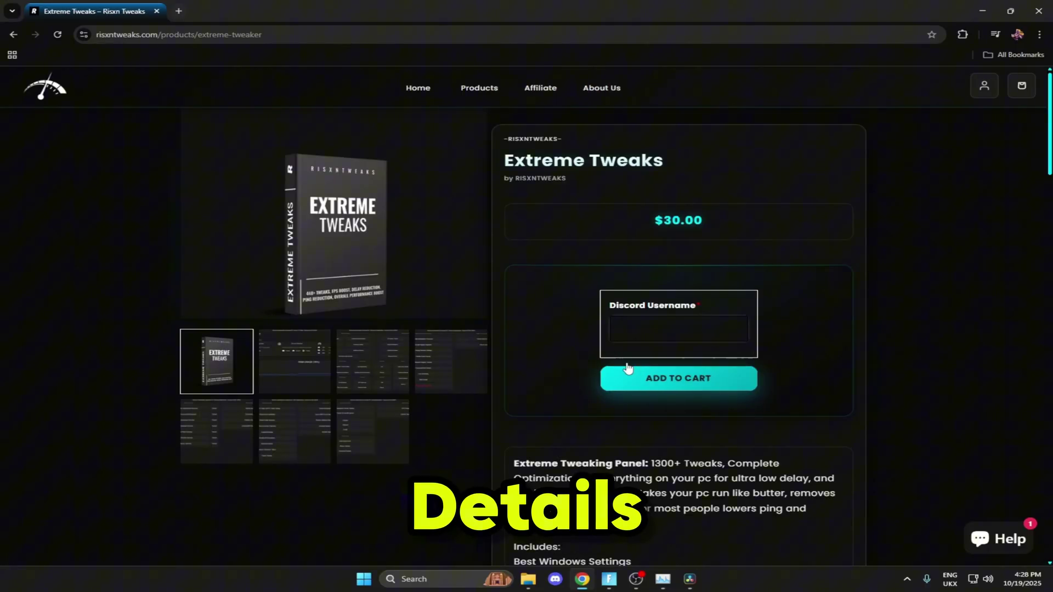
click(601, 342)
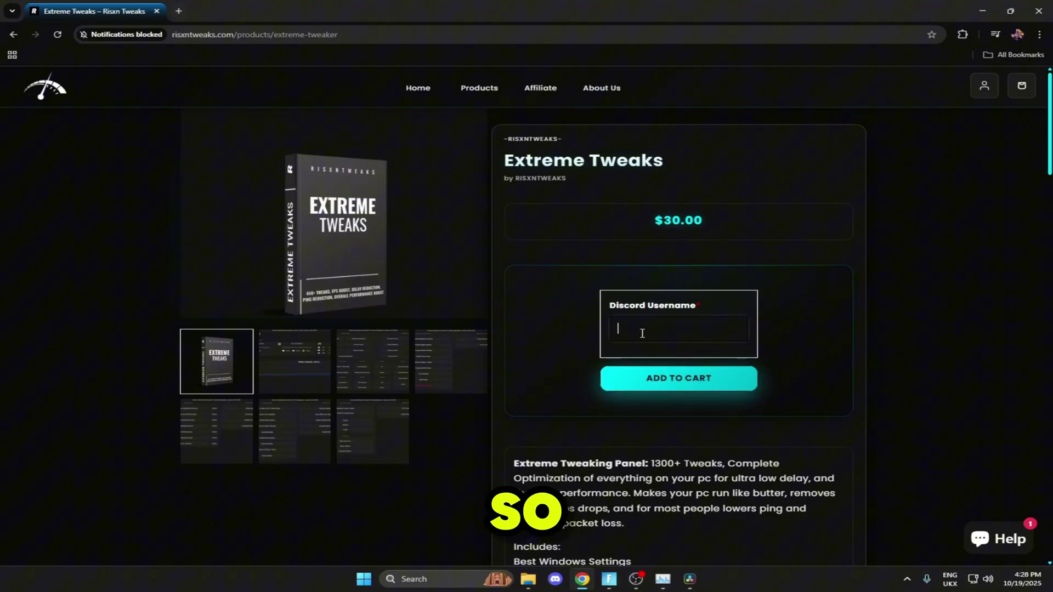
click(668, 295)
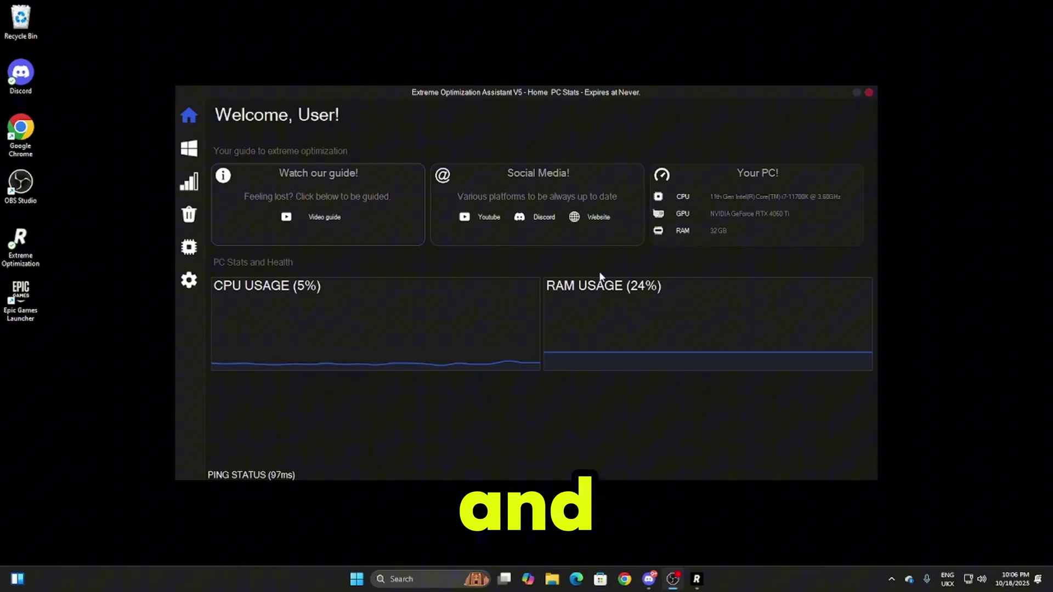
mouse_move(199, 170)
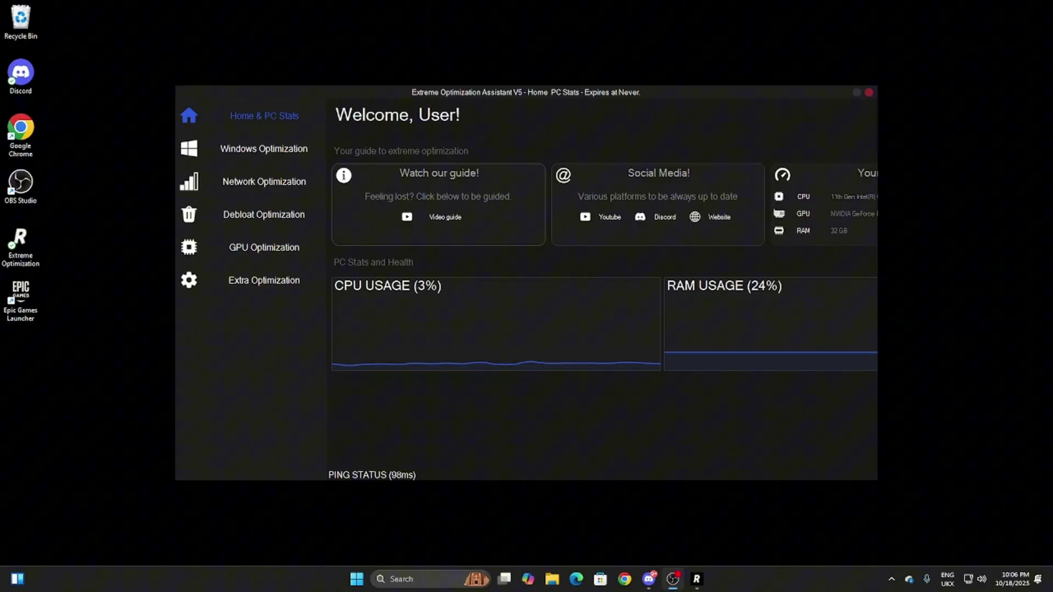
- Apply Optimize Windows Settings, Disable Mitigations, Resource Policy, Disable Windows Insider and the Ultimate Performance power plan
click(232, 147)
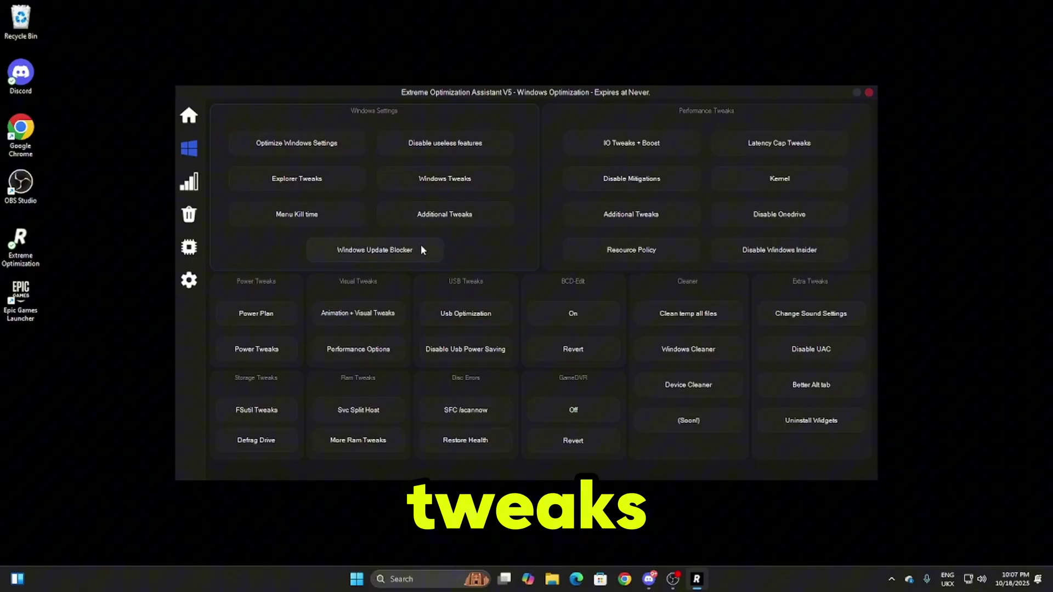
click(324, 145)
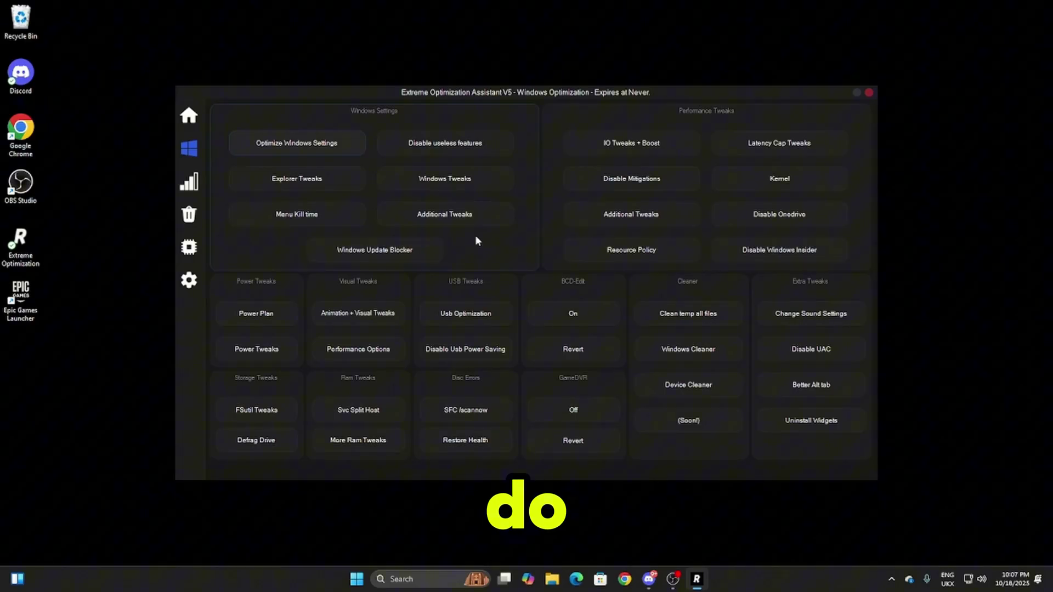
click(447, 179)
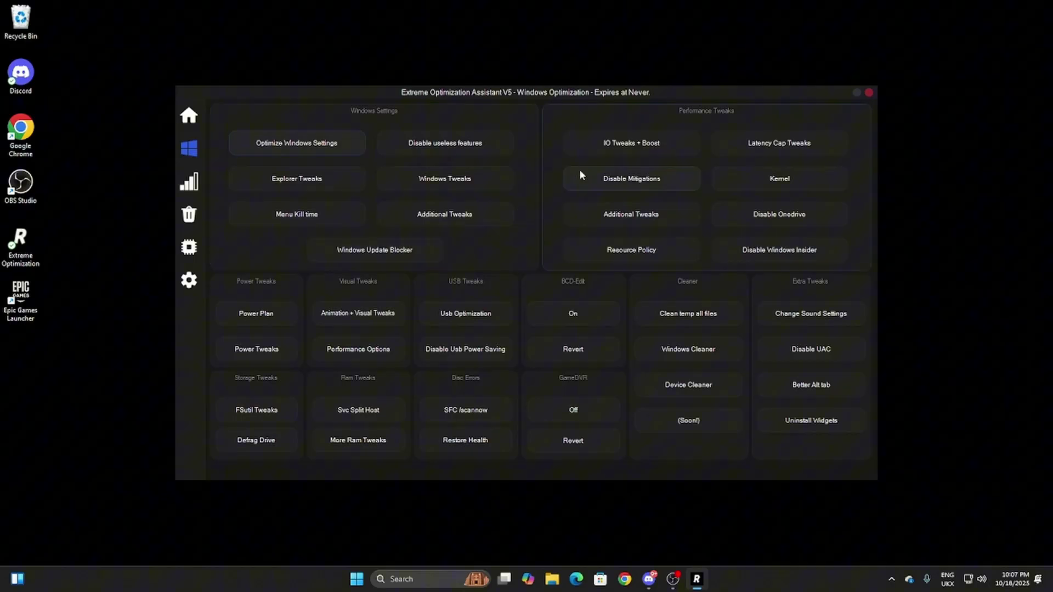
click(640, 179)
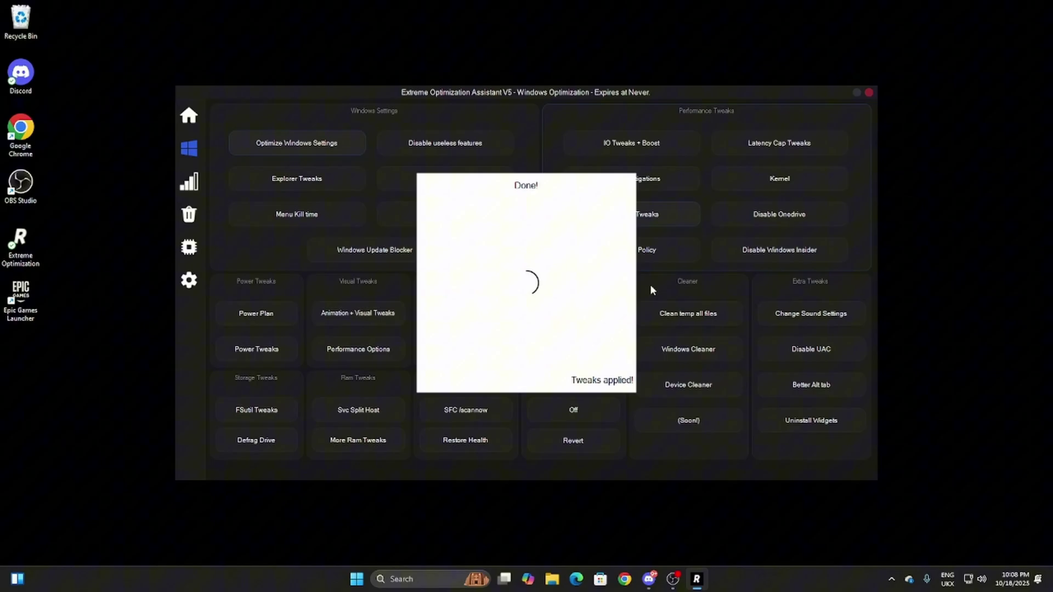
click(648, 251)
click(763, 251)
click(262, 311)
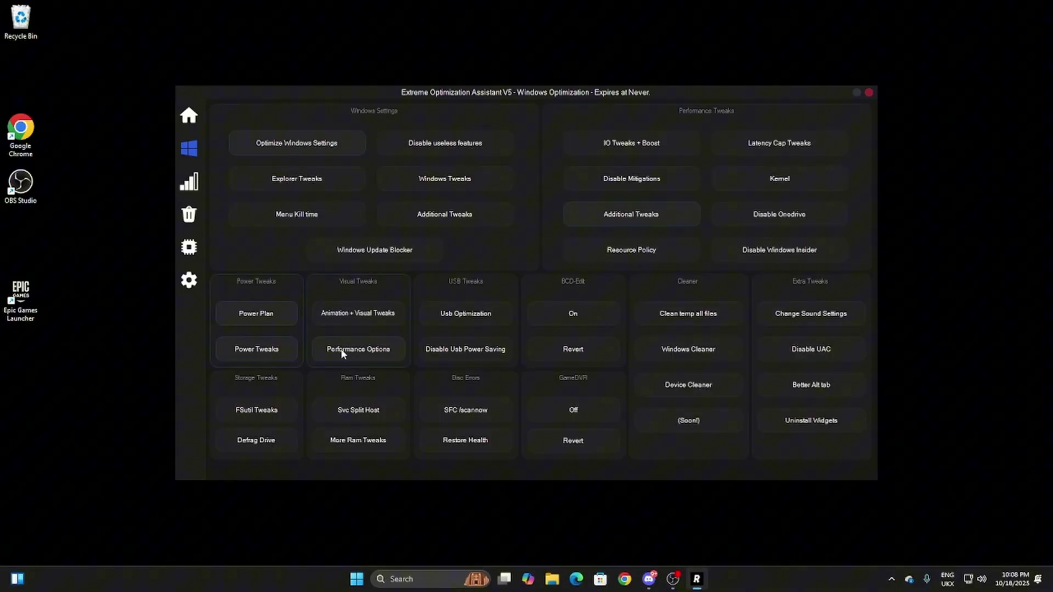
- Set visual effects to Custom with only smooth font edges, thumbnails and window minimize/maximize animations
click(346, 350)
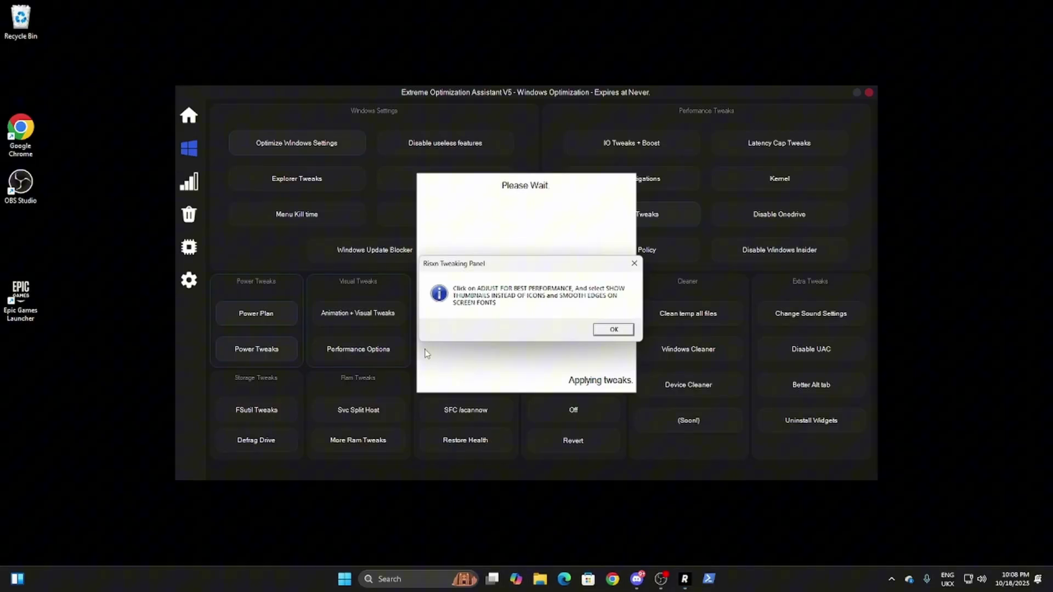
click(613, 329)
click(81, 317)
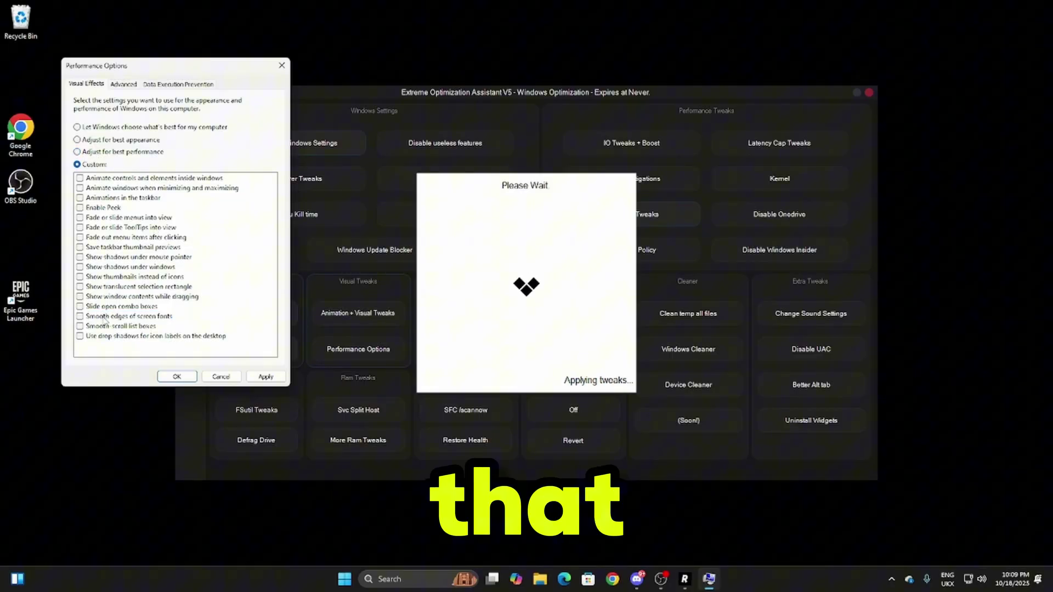
click(80, 316)
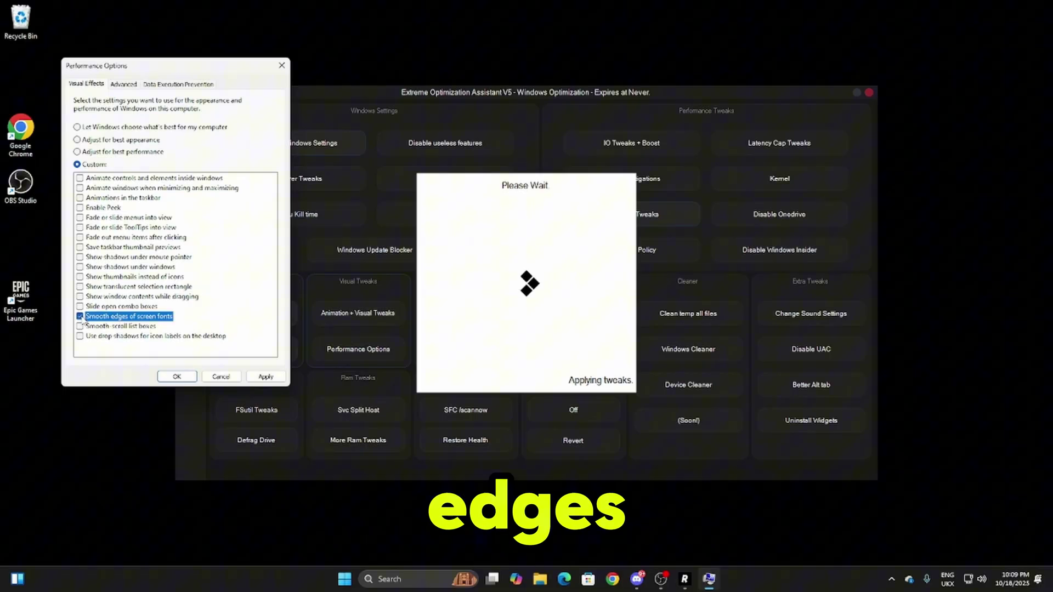
click(80, 277)
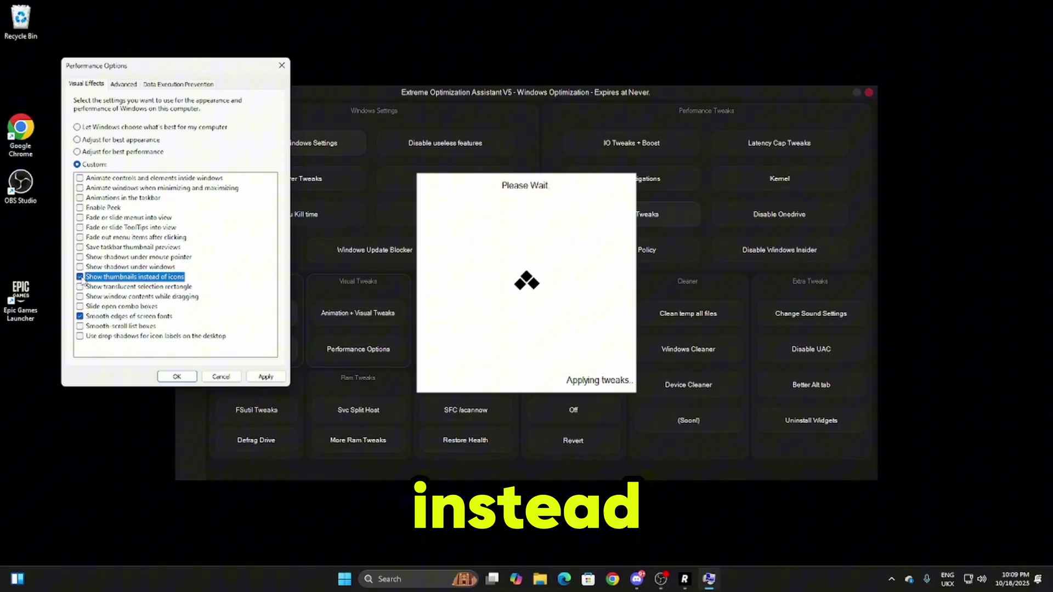
click(80, 188)
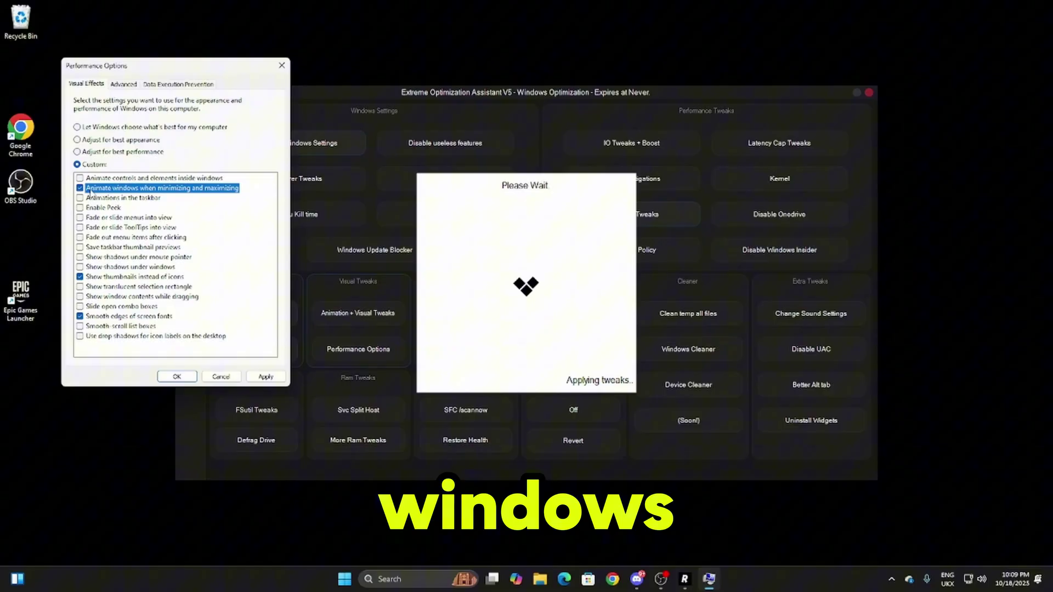
click(261, 378)
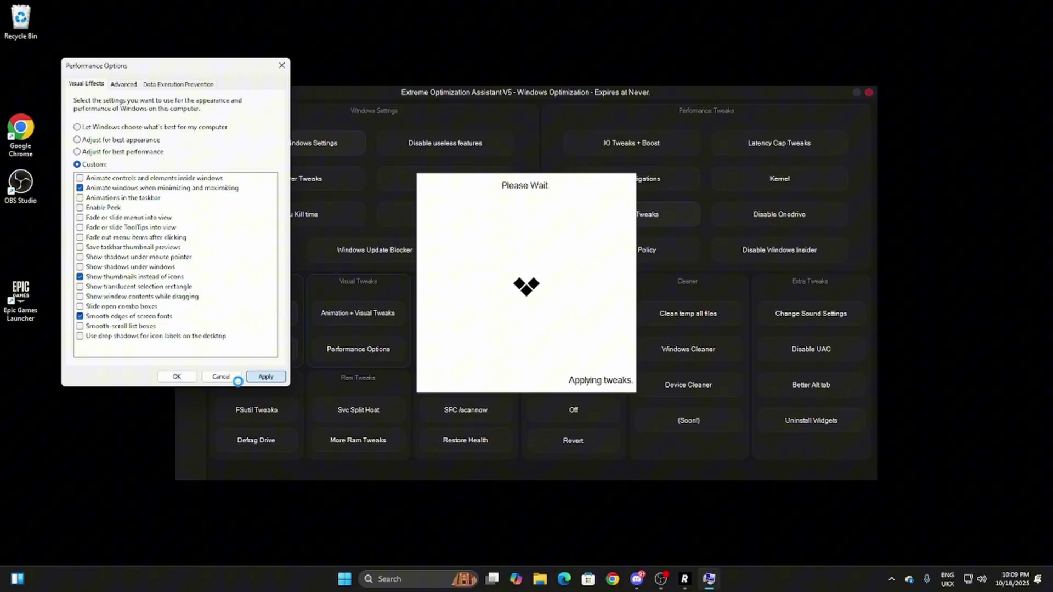
click(237, 378)
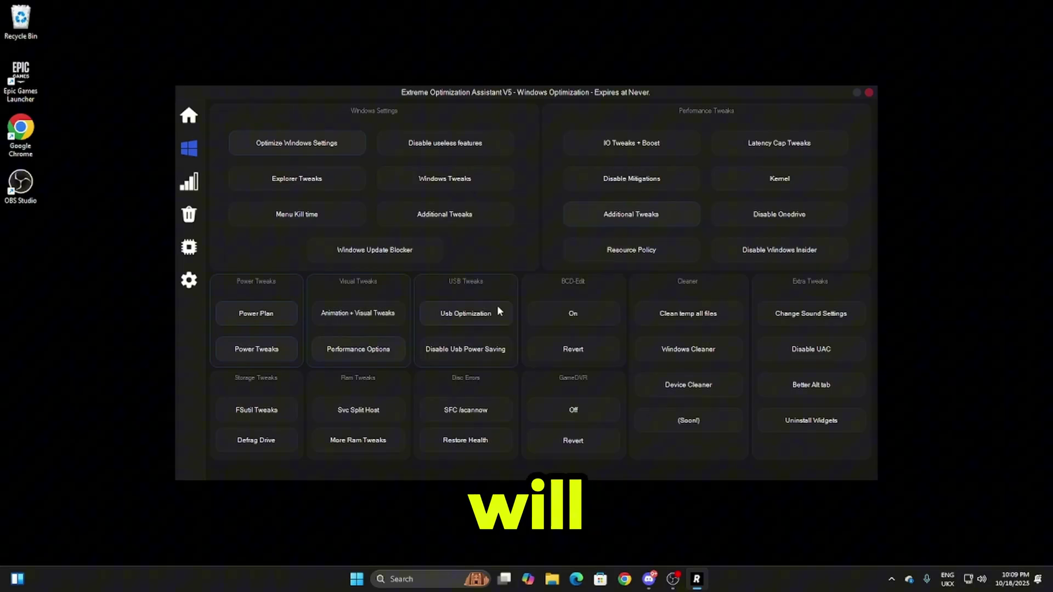
- Apply USB Optimization and delete all temporary files
click(452, 316)
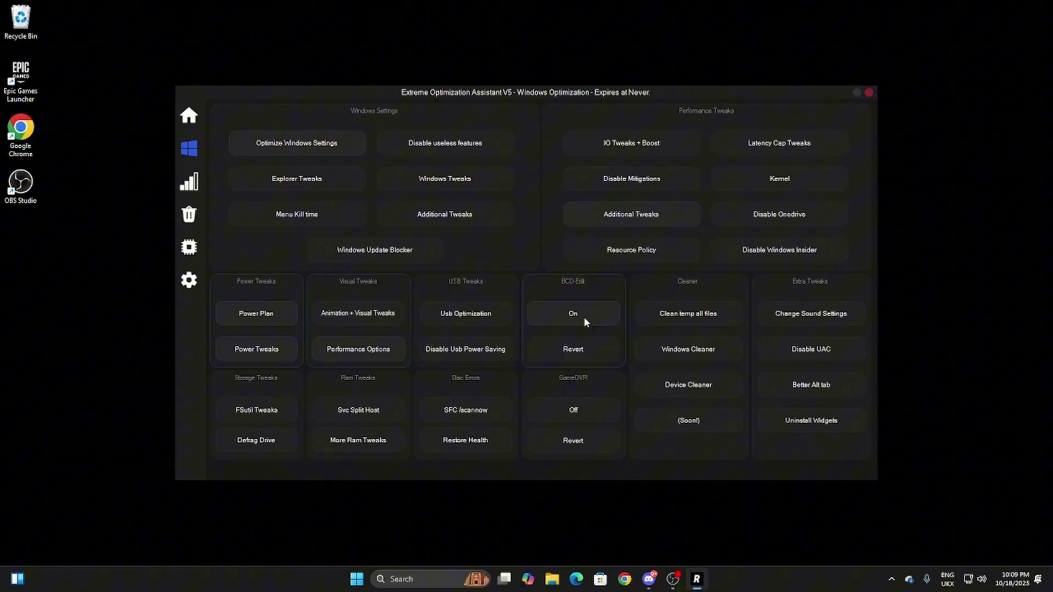
click(662, 322)
click(547, 328)
- Optimize the C: solid state drive in the Defrag Drive tool
click(271, 442)
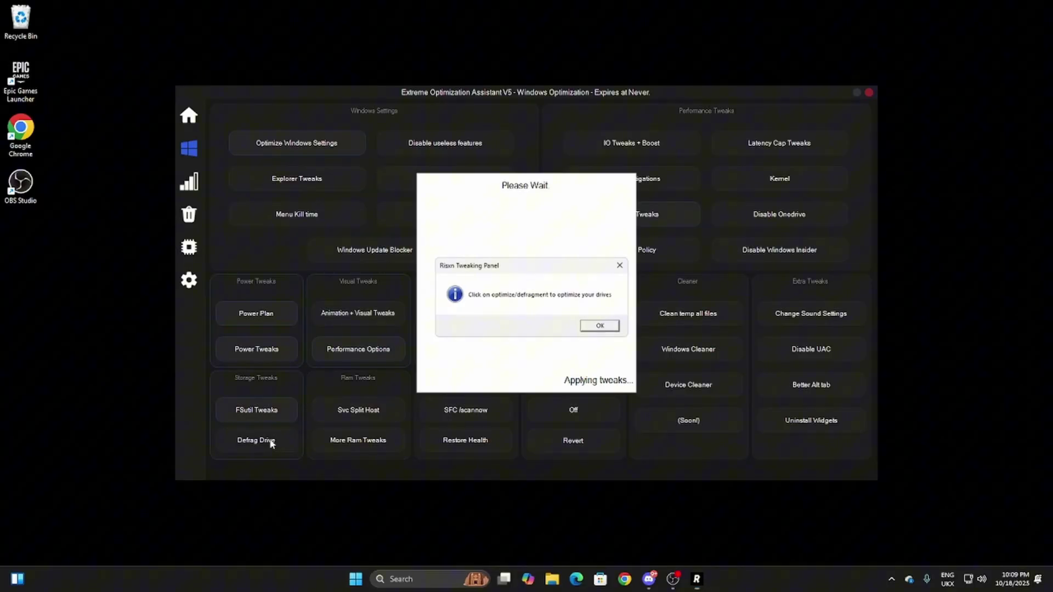
click(595, 329)
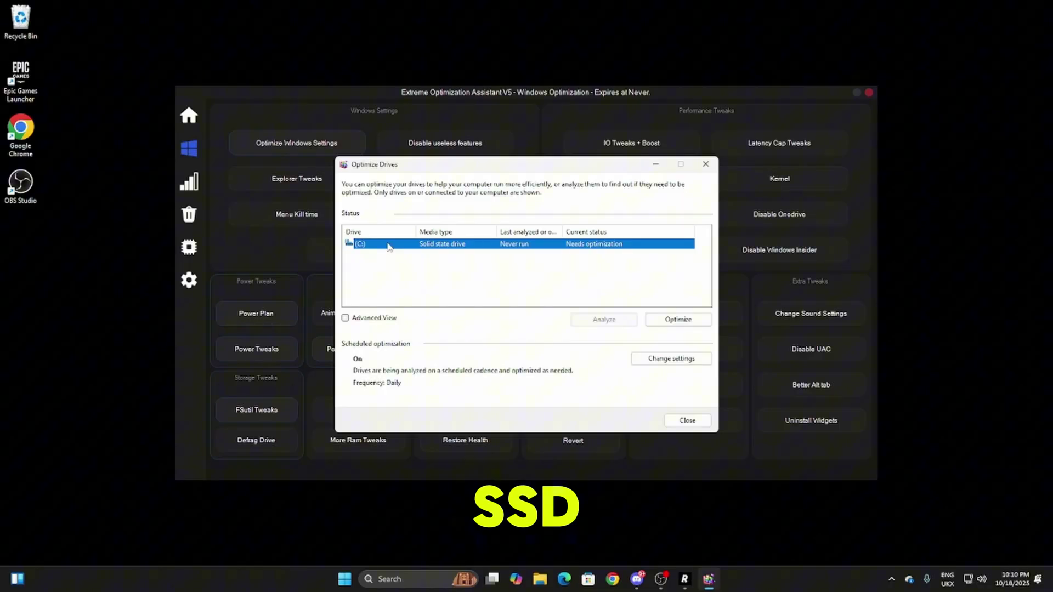
click(678, 319)
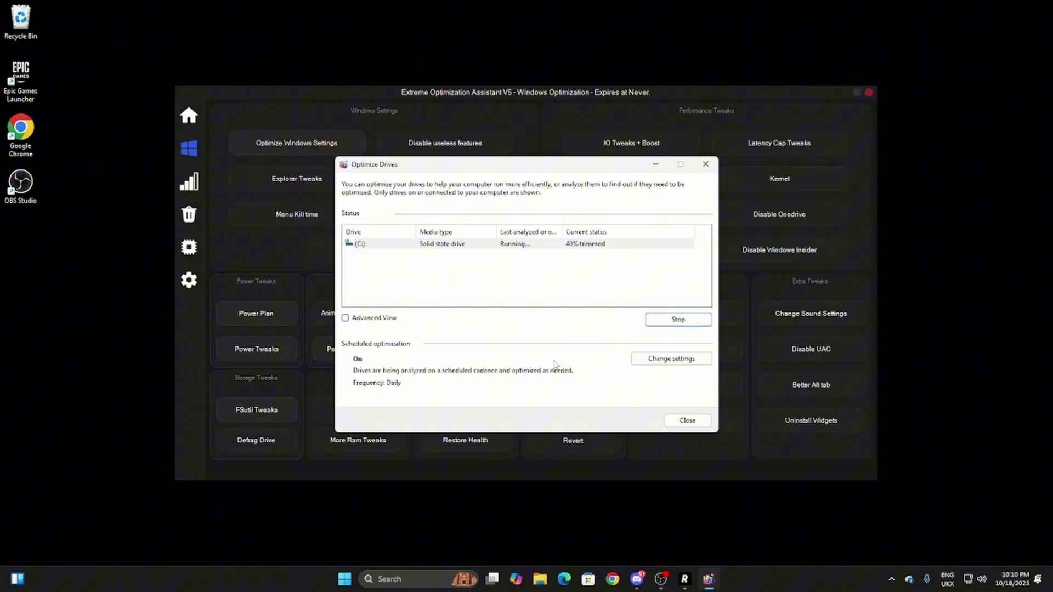
click(687, 421)
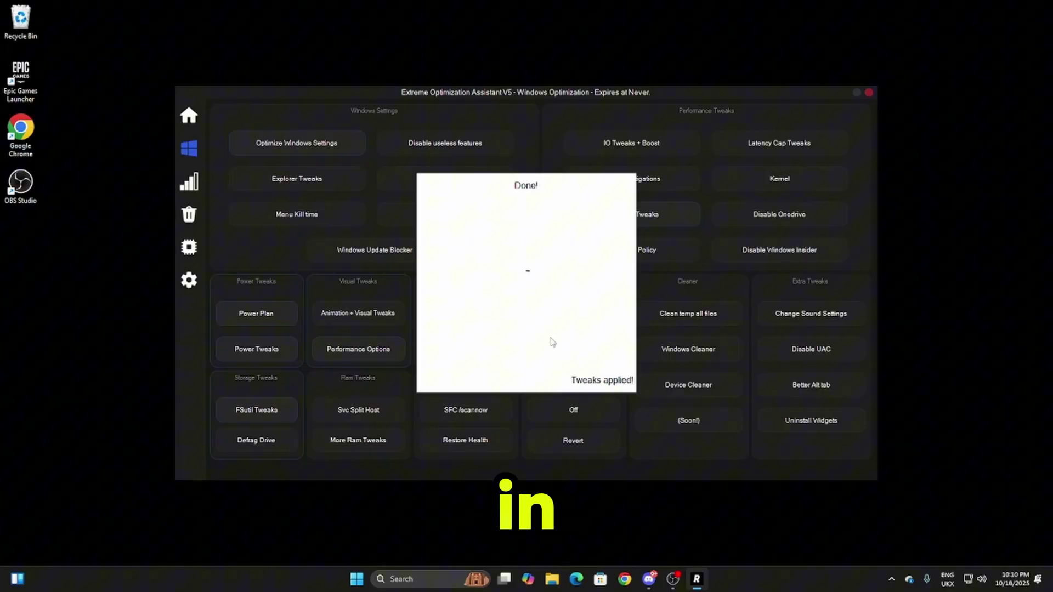
- Apply More Ram Tweaks and clean all temp files
click(356, 409)
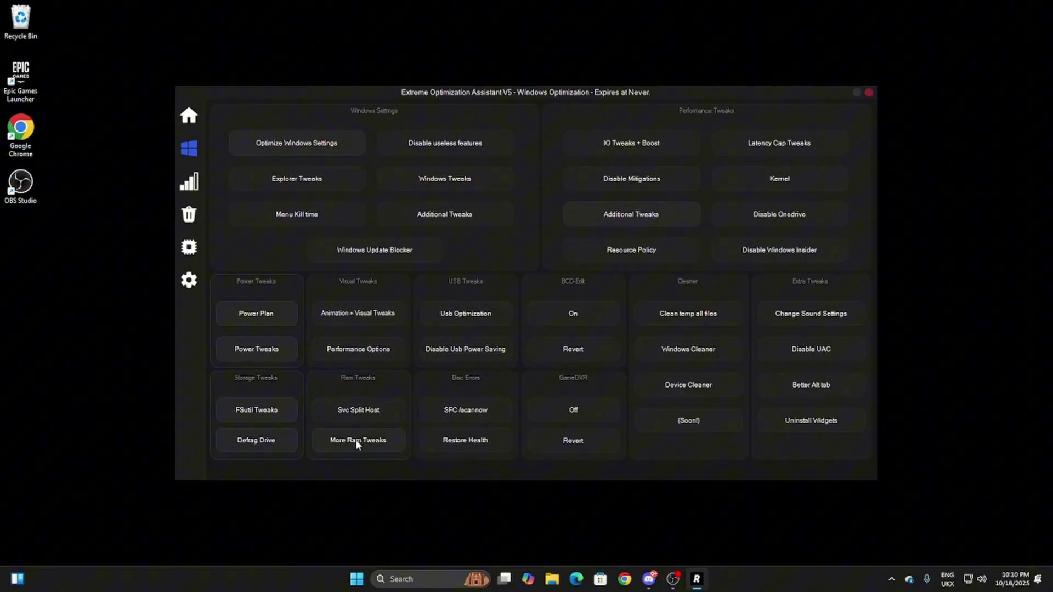
click(356, 440)
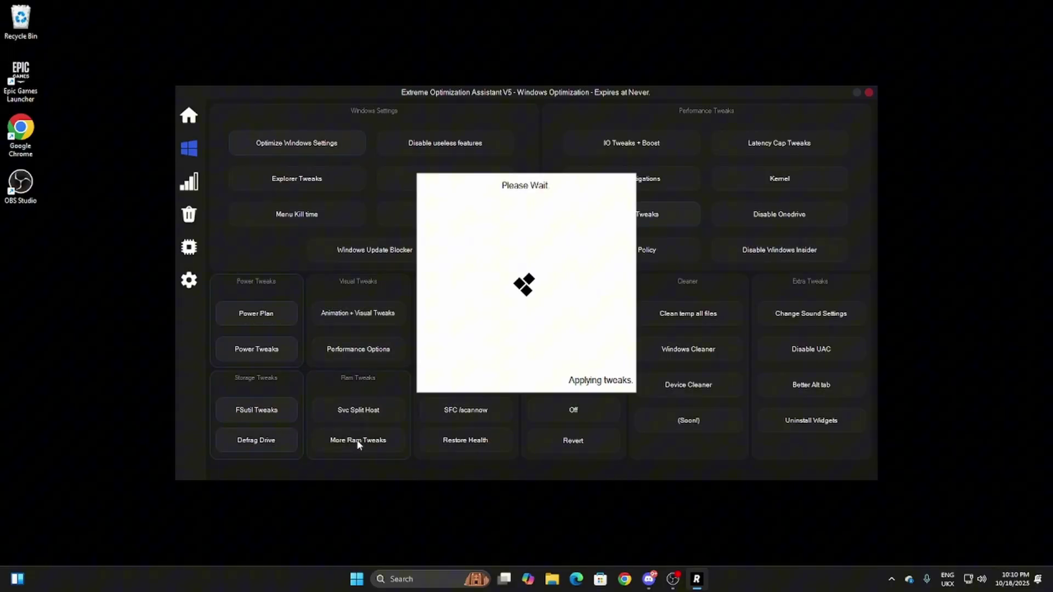
click(677, 315)
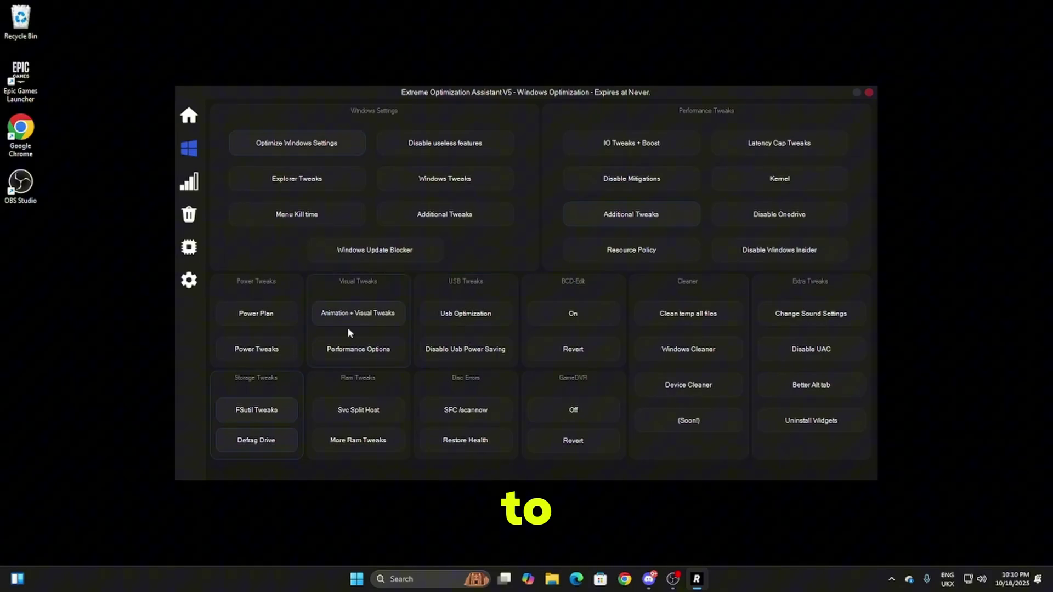
- Go to Network Optimization and apply the Enable Netadapter Processor tweak
mouse_move(203, 183)
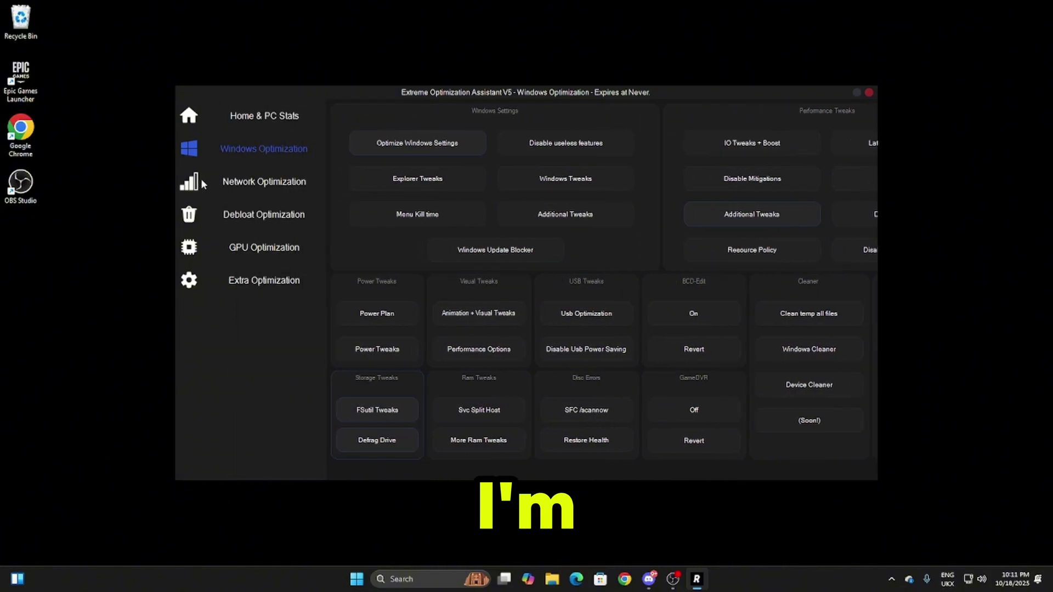
click(236, 183)
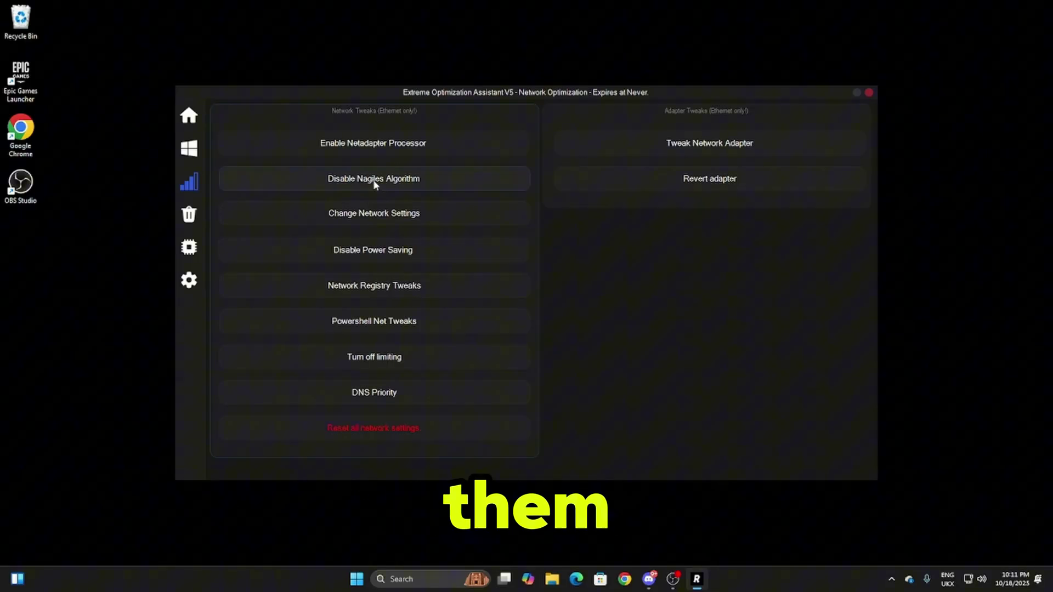
click(383, 154)
- Open the Ethernet adapter's properties from the Change Network Settings window
click(341, 225)
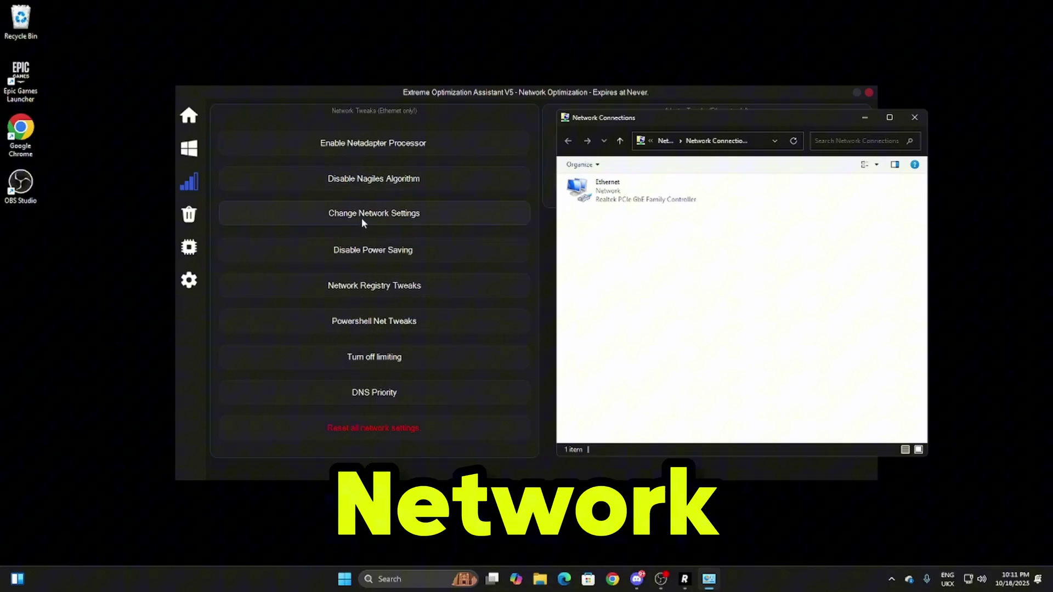
click(633, 202)
right_click(633, 202)
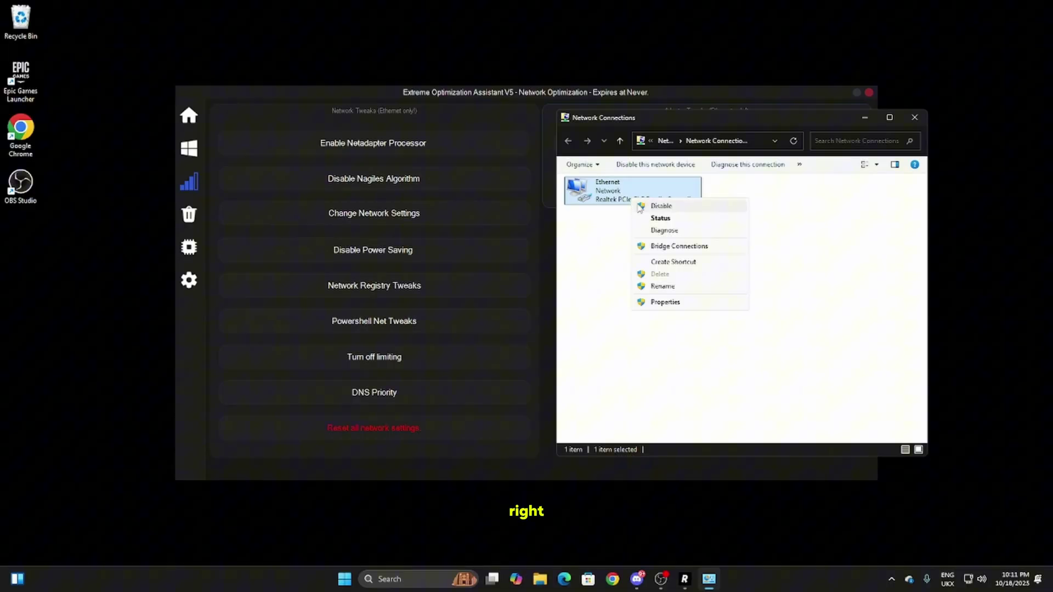
click(666, 302)
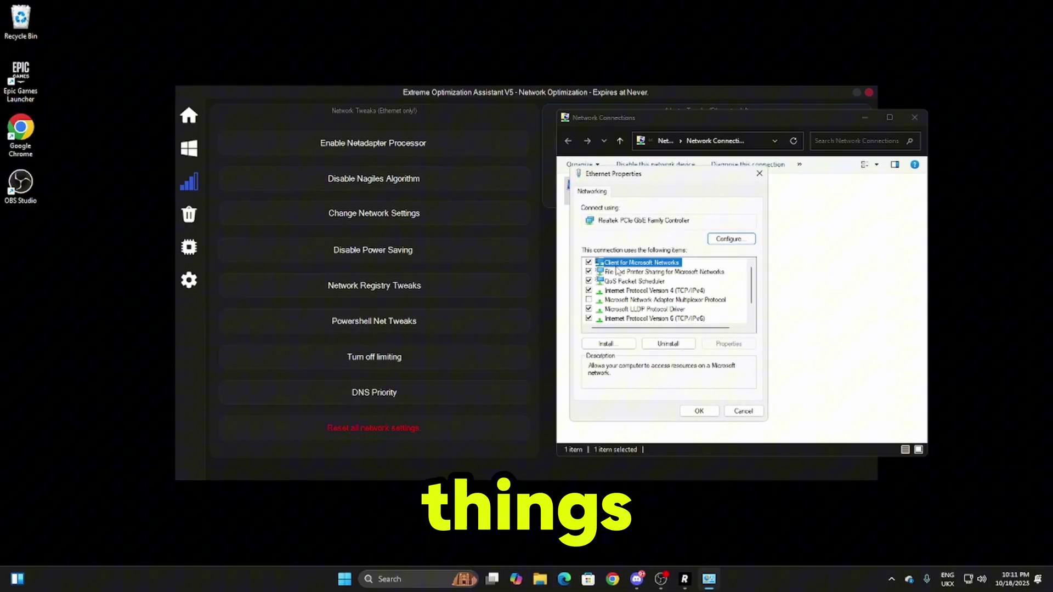
- Untick Client for Microsoft Networks and File and Printer Sharing in Ethernet properties
click(619, 289)
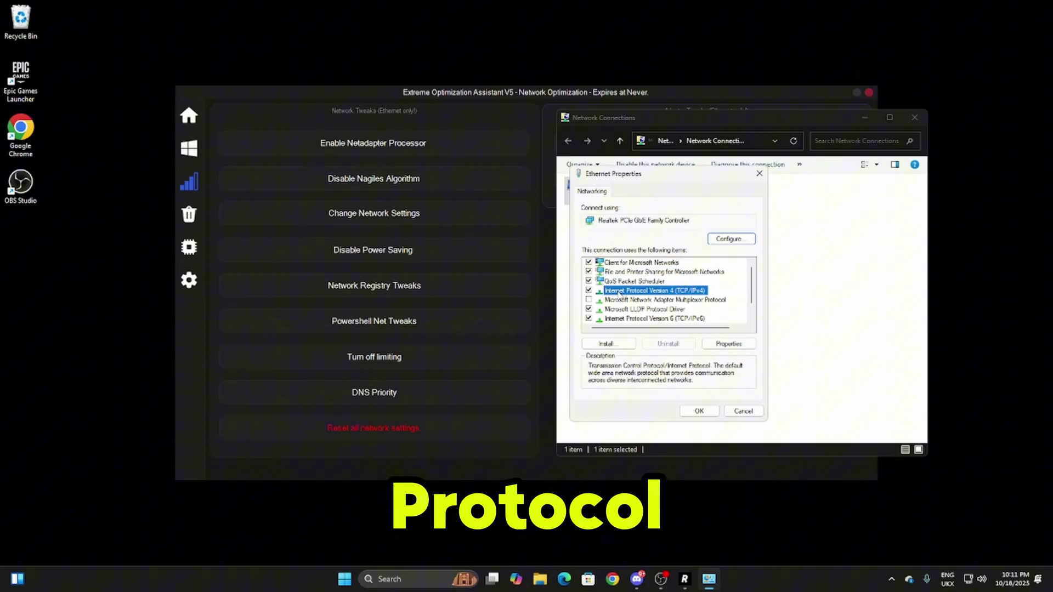
click(619, 282)
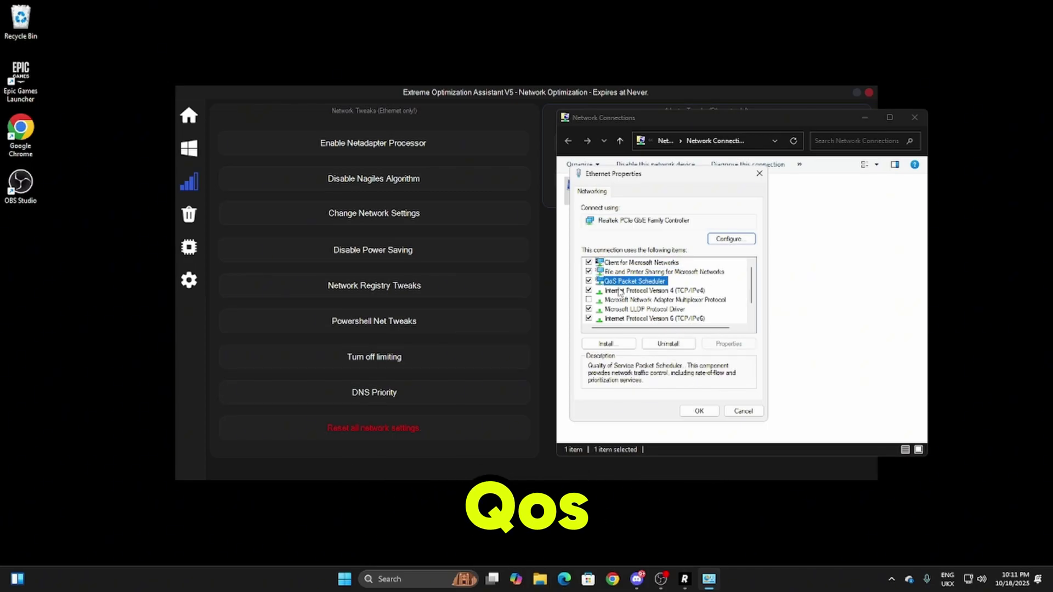
click(625, 318)
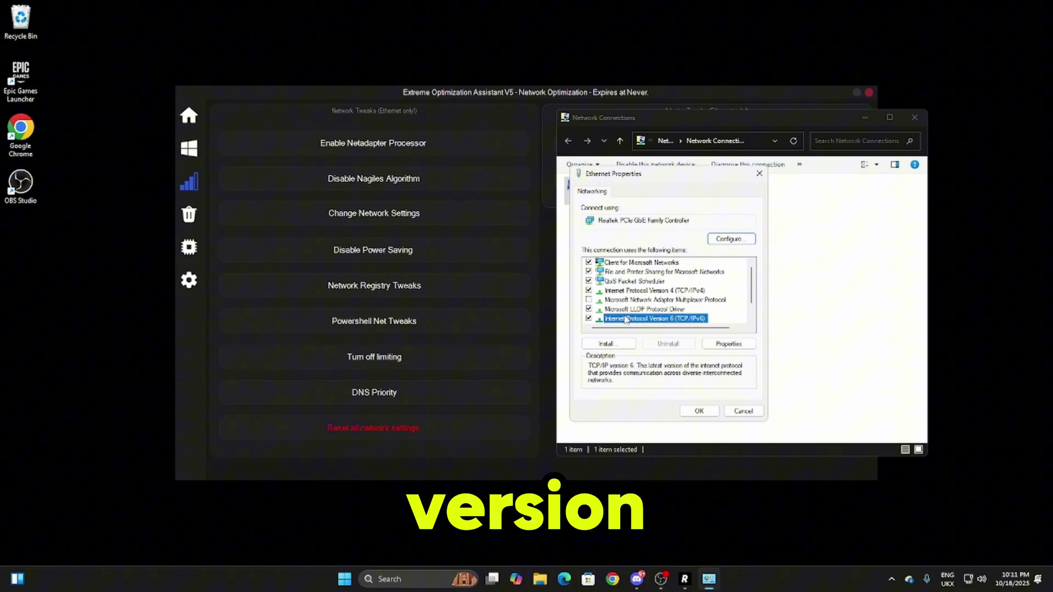
click(588, 262)
click(589, 271)
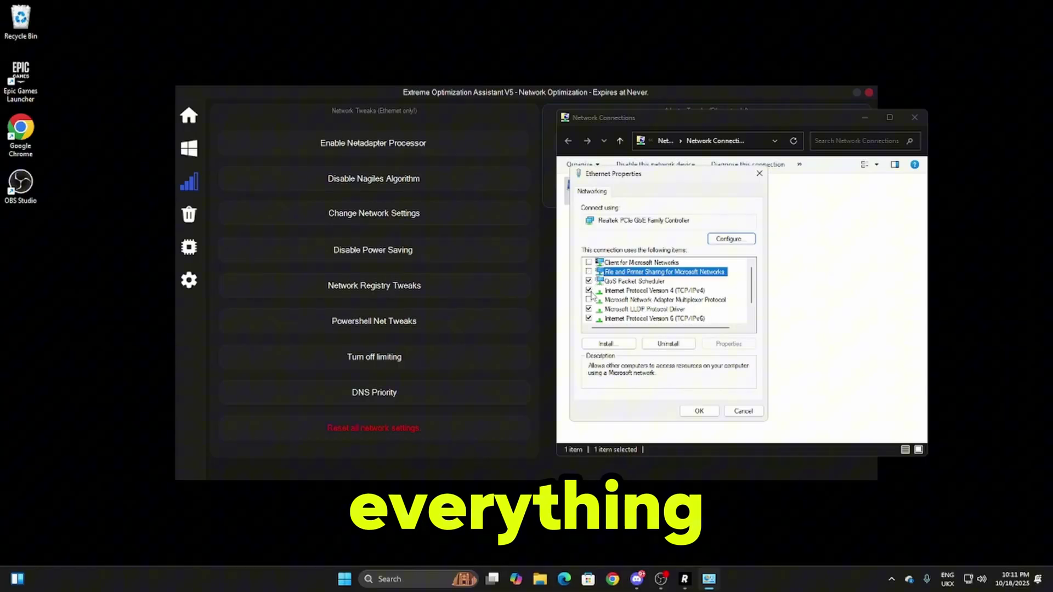
- Untick the LLDP driver and both Link-Layer Topology items, keep IPv6 enabled, and save
scroll(602, 296, down, 1)
click(588, 300)
click(588, 308)
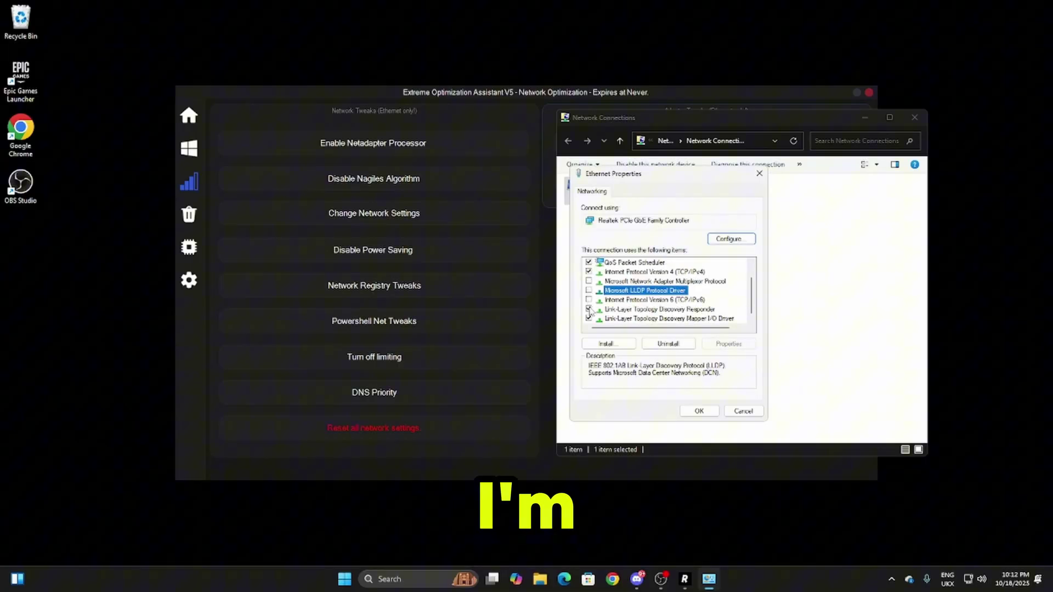
click(588, 318)
click(588, 318)
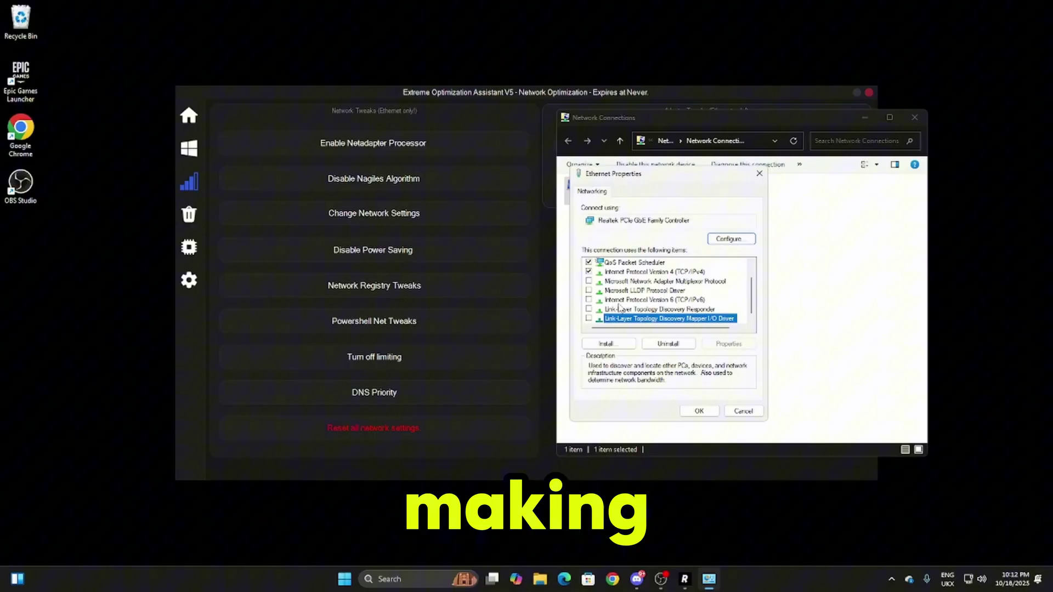
click(588, 300)
scroll(648, 306, up, 1)
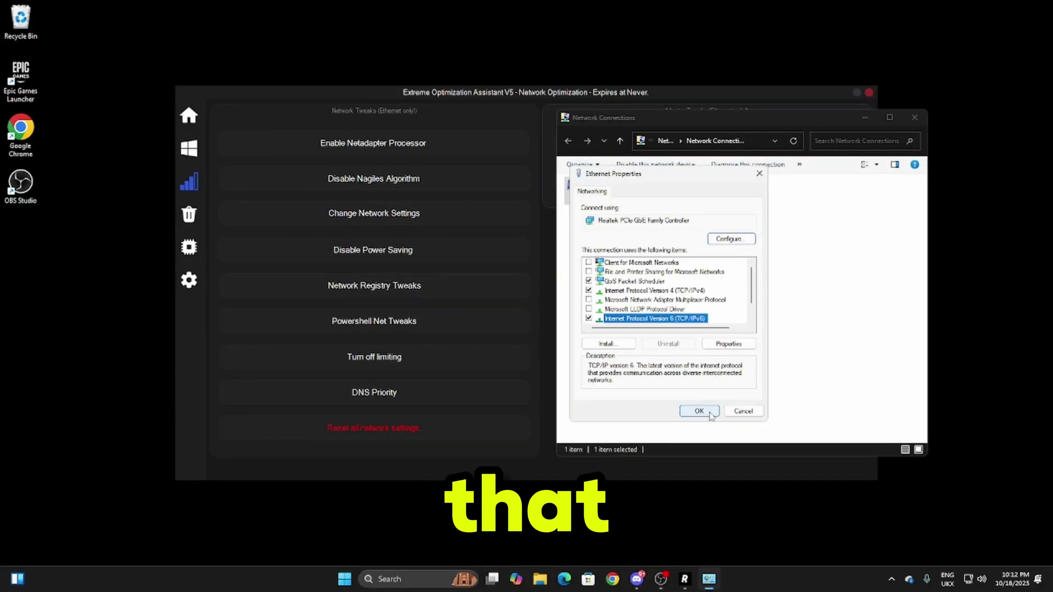
click(699, 411)
- Disable NetBIOS over TCP/IP in Ethernet IPv4's WINS settings and choose manual DNS server addresses
right_click(614, 204)
click(639, 301)
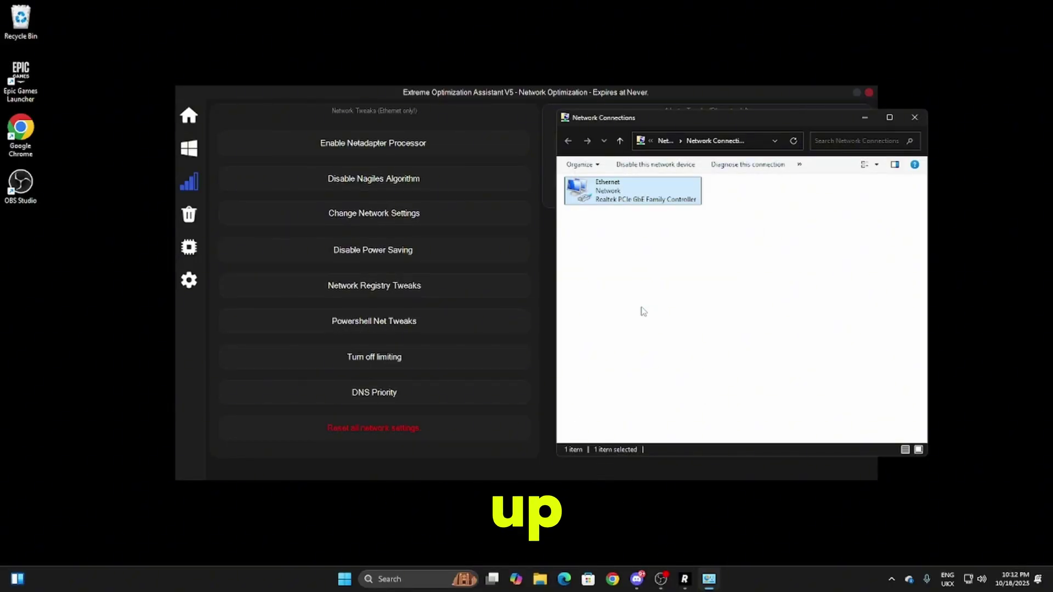
click(627, 291)
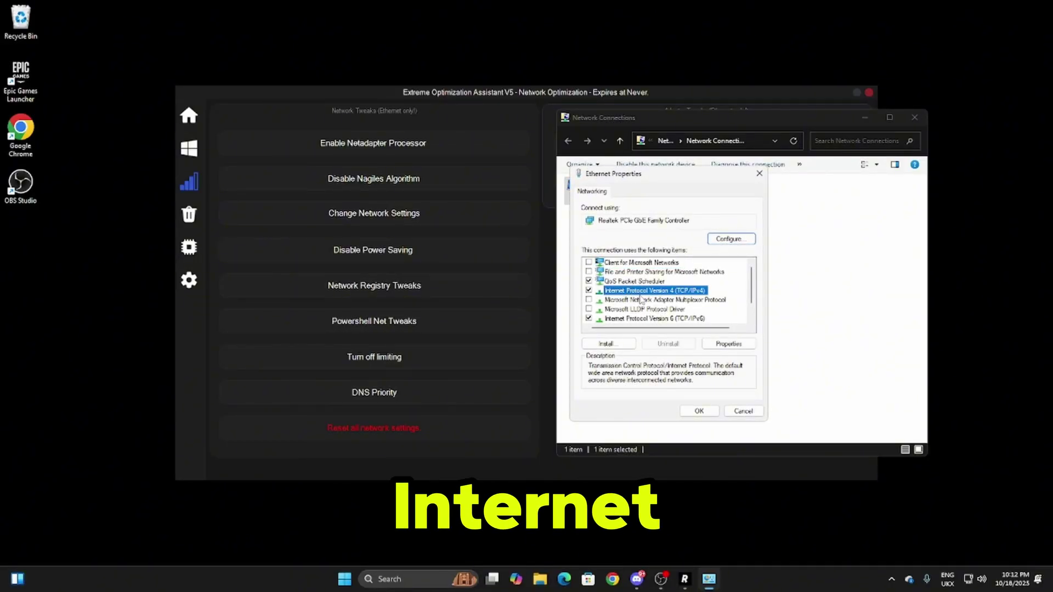
click(728, 344)
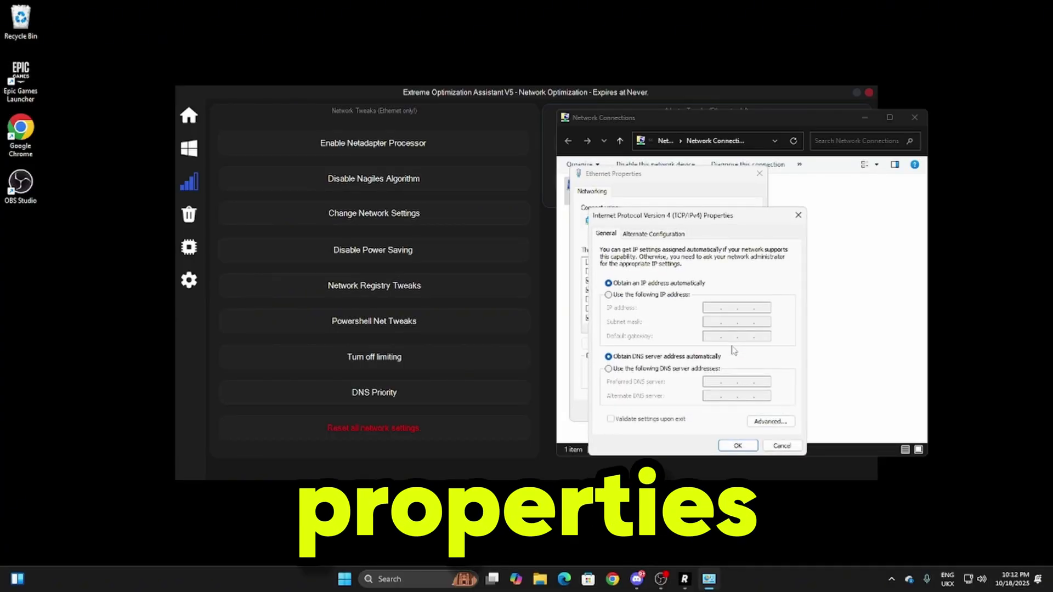
click(769, 421)
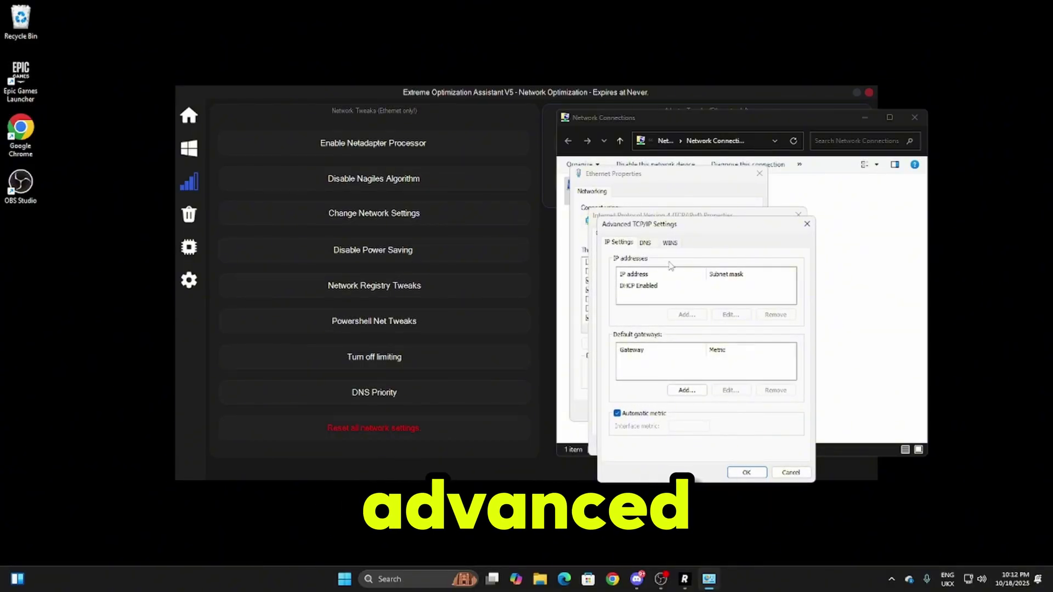
click(670, 243)
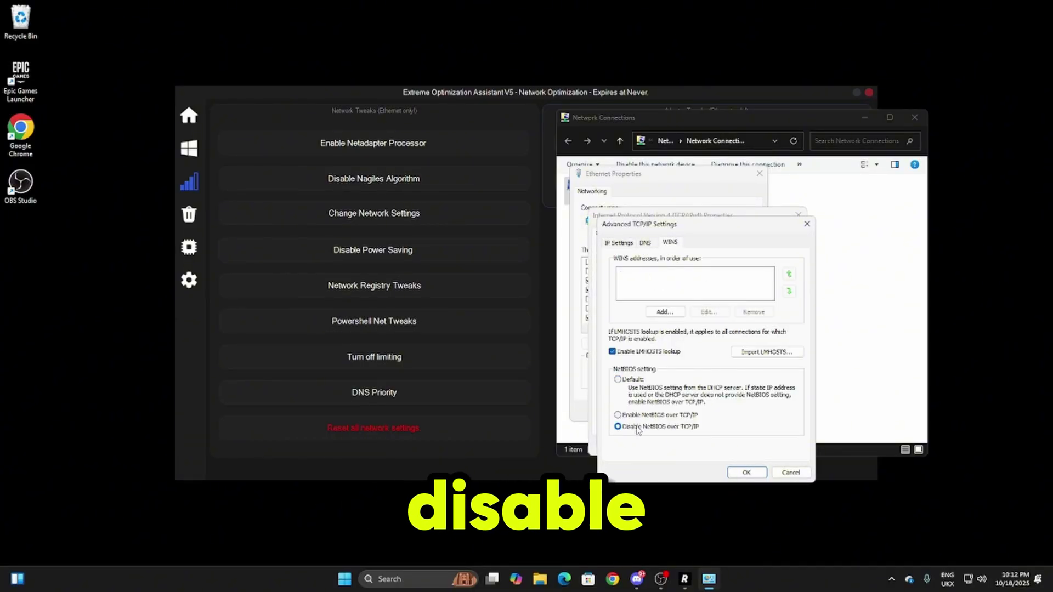
click(747, 474)
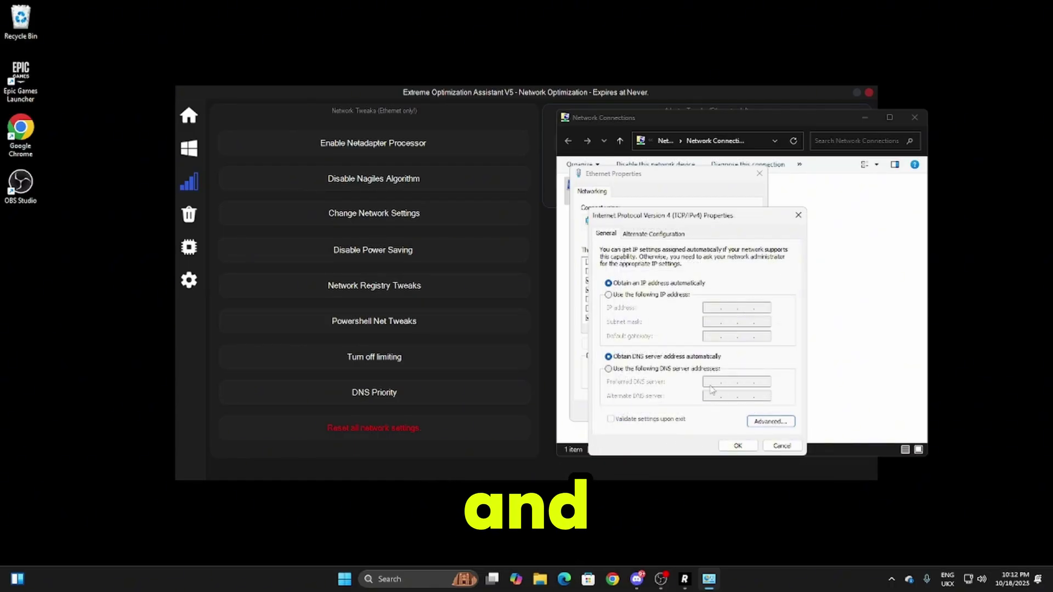
click(684, 371)
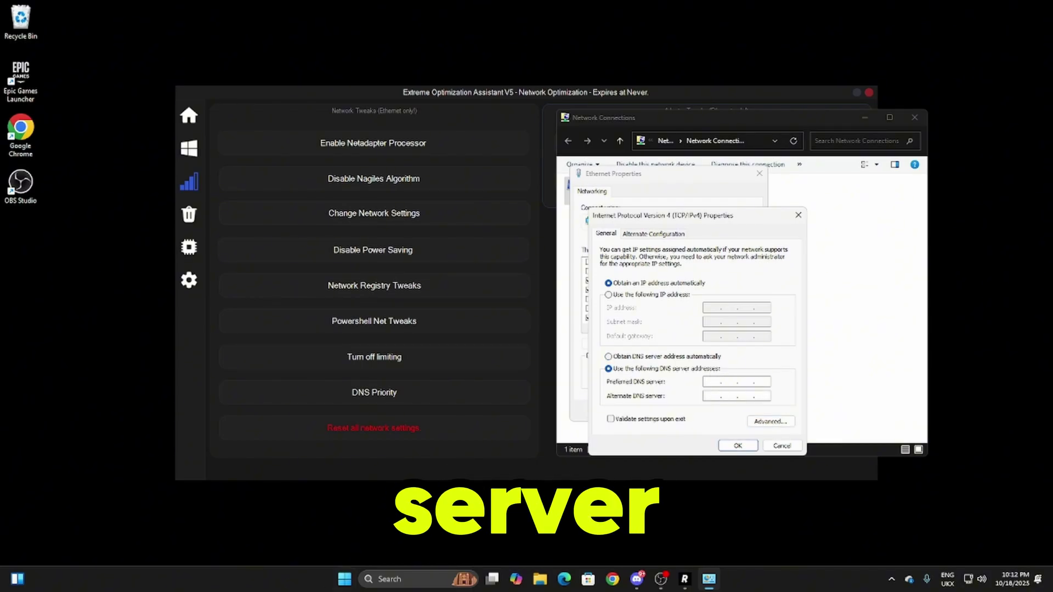
- Launch Command Prompt as administrator via Windows search for cmd
key(super)
text(cmd)
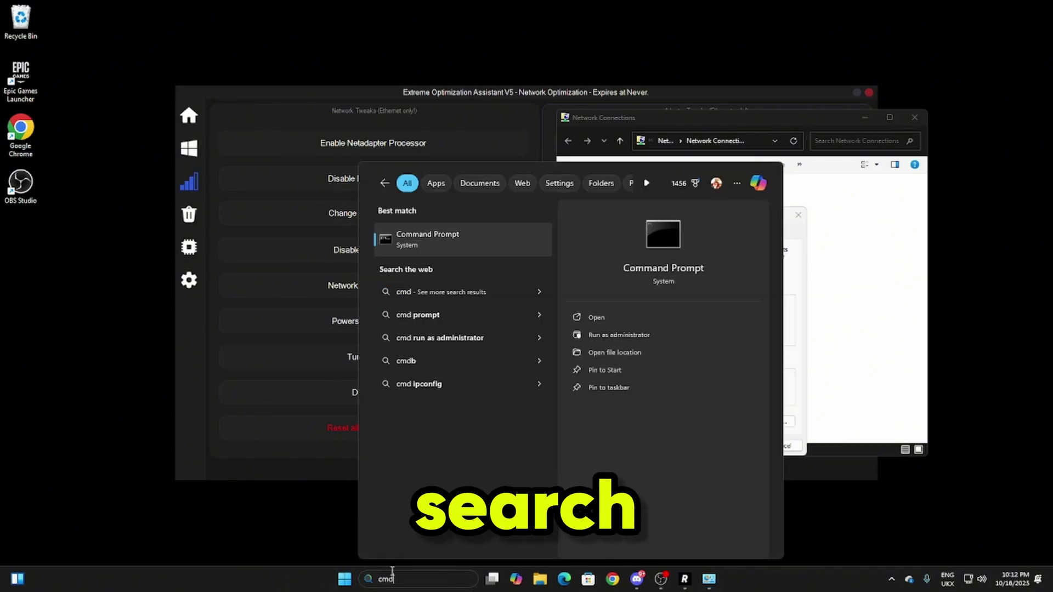
click(622, 332)
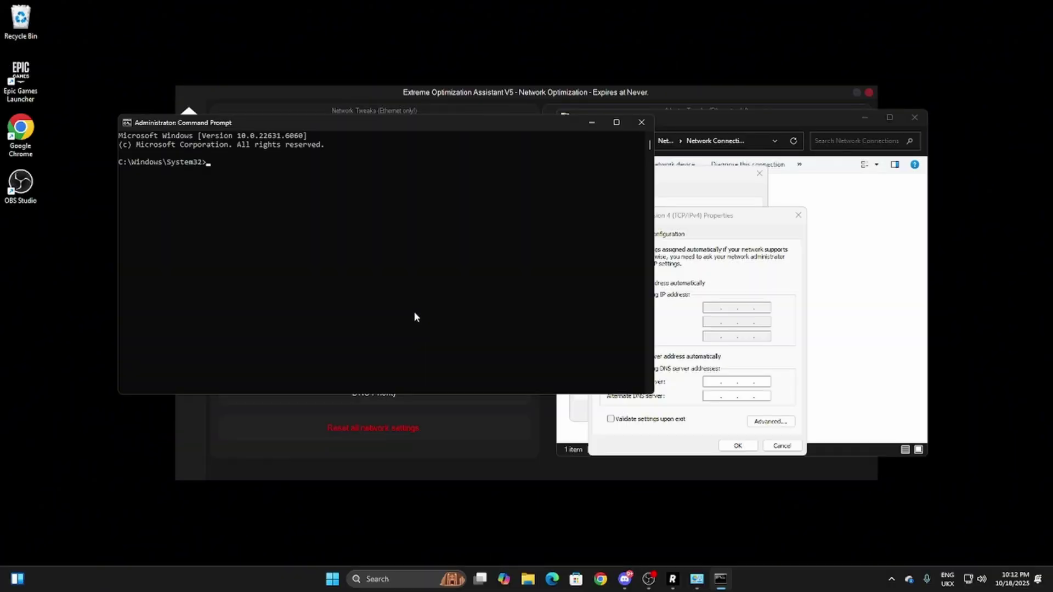
click(208, 161)
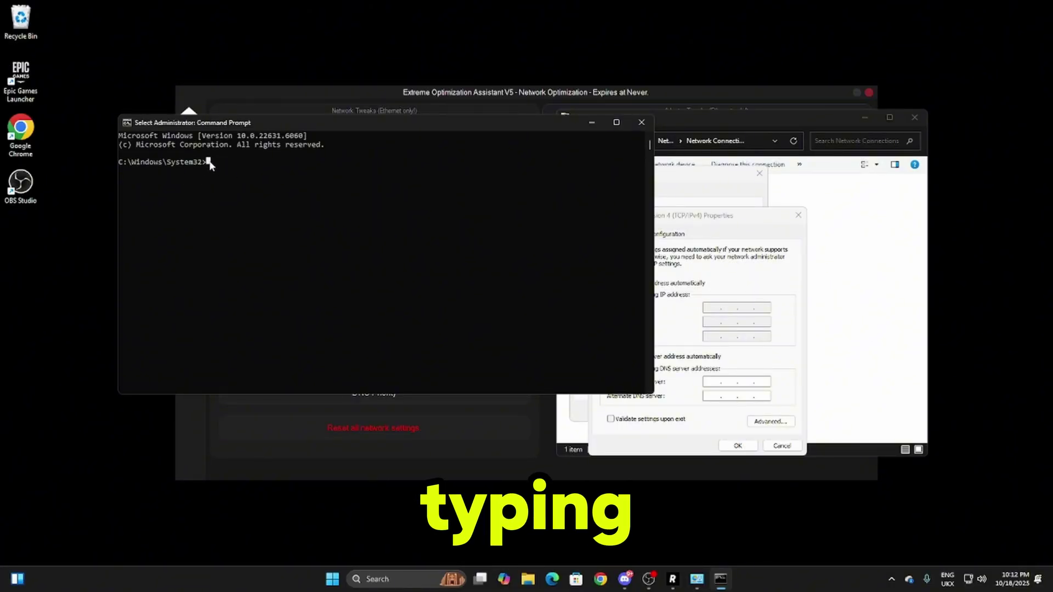
- Ping 8.8.8.8 and 1.1.1.1, averaging about 9 ms and 8 ms
text(ping 8)
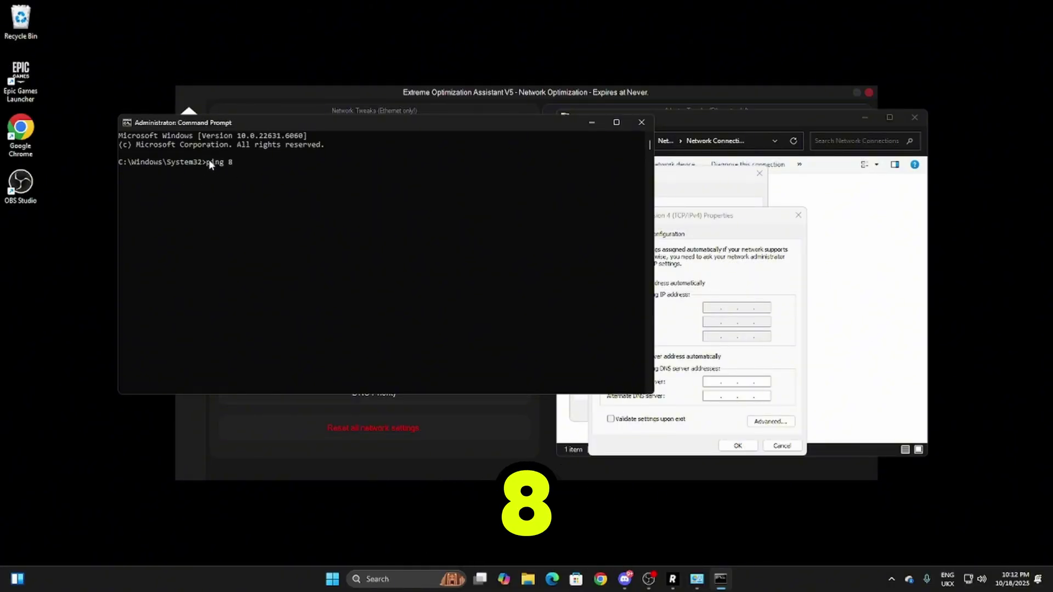
text(.8.8.8)
key(Return)
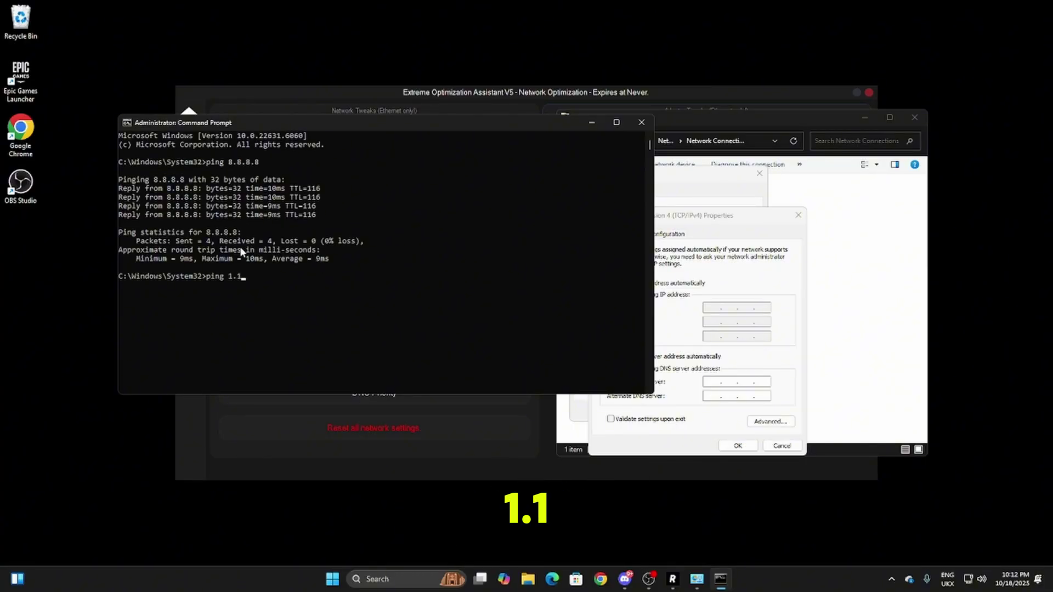
key(Return)
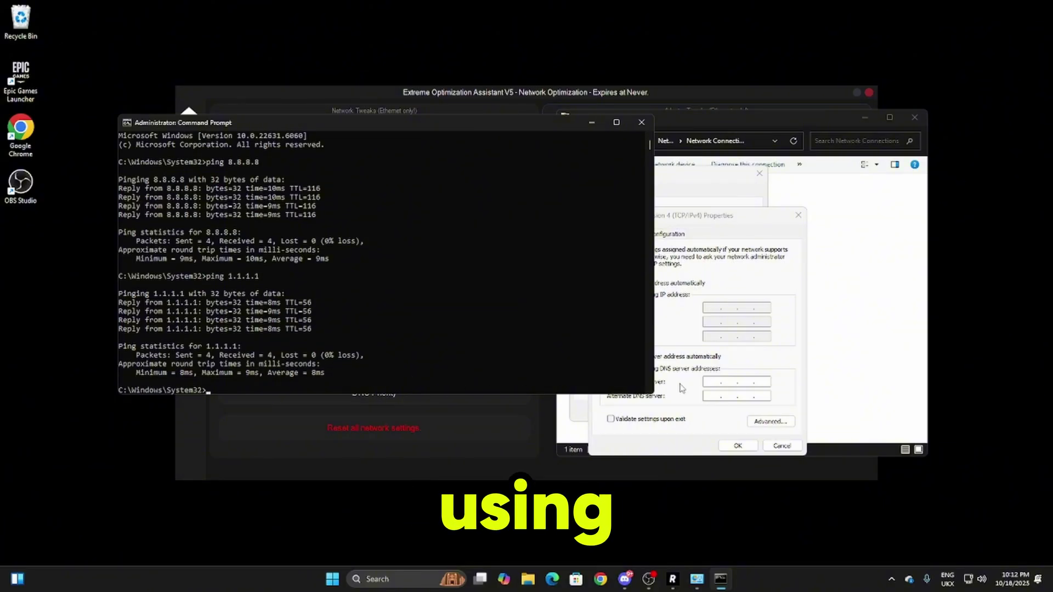
- Set Ethernet IPv4 preferred DNS to 1.1.1.1 and alternate to 1.0.0.1, and confirm
click(713, 381)
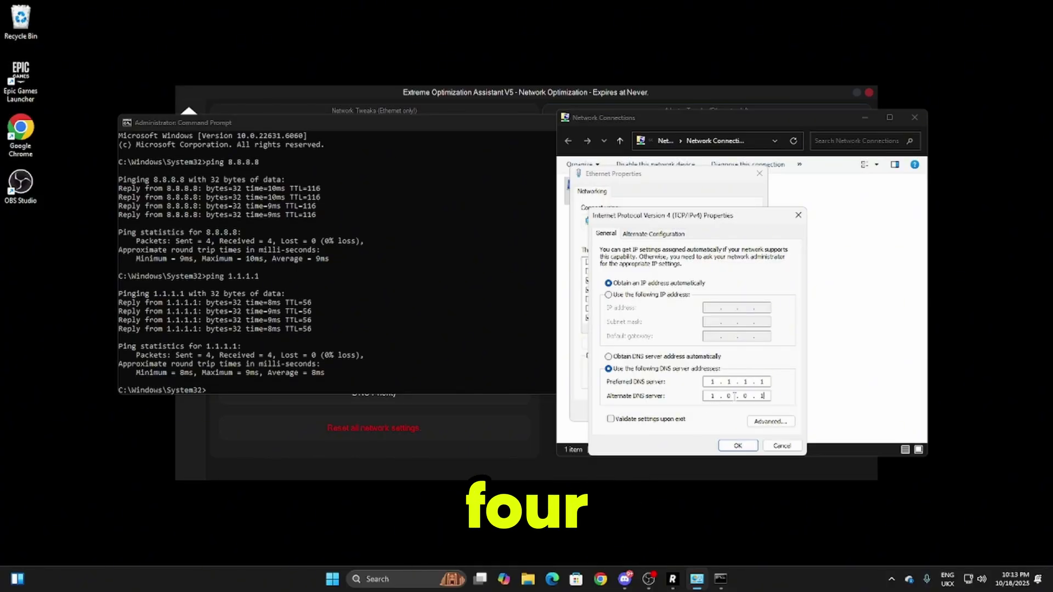
click(738, 445)
click(672, 291)
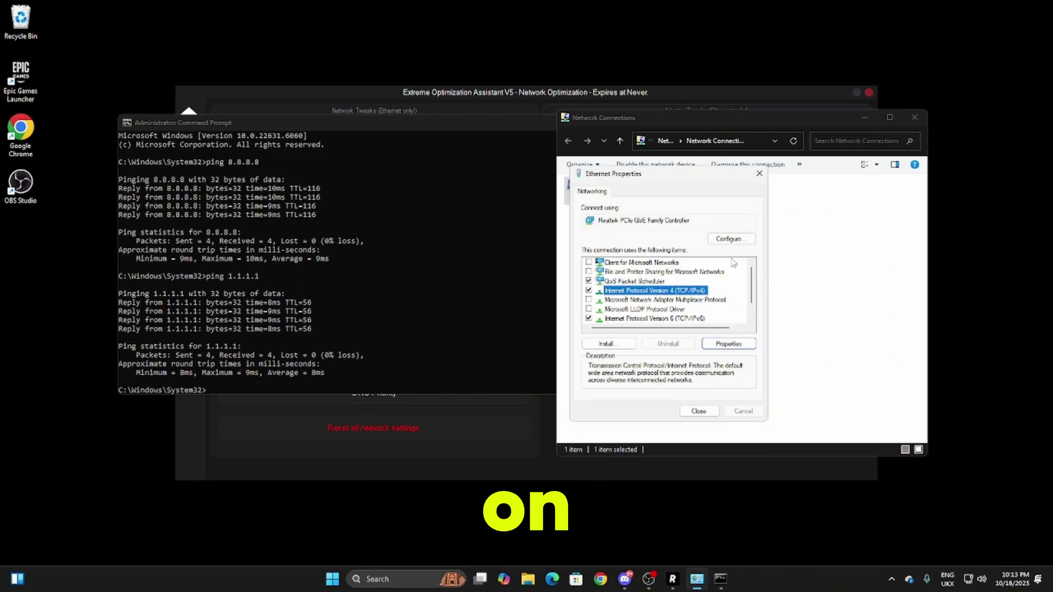
- Open the Realtek adapter's configuration on its Advanced properties tab
click(728, 239)
click(554, 331)
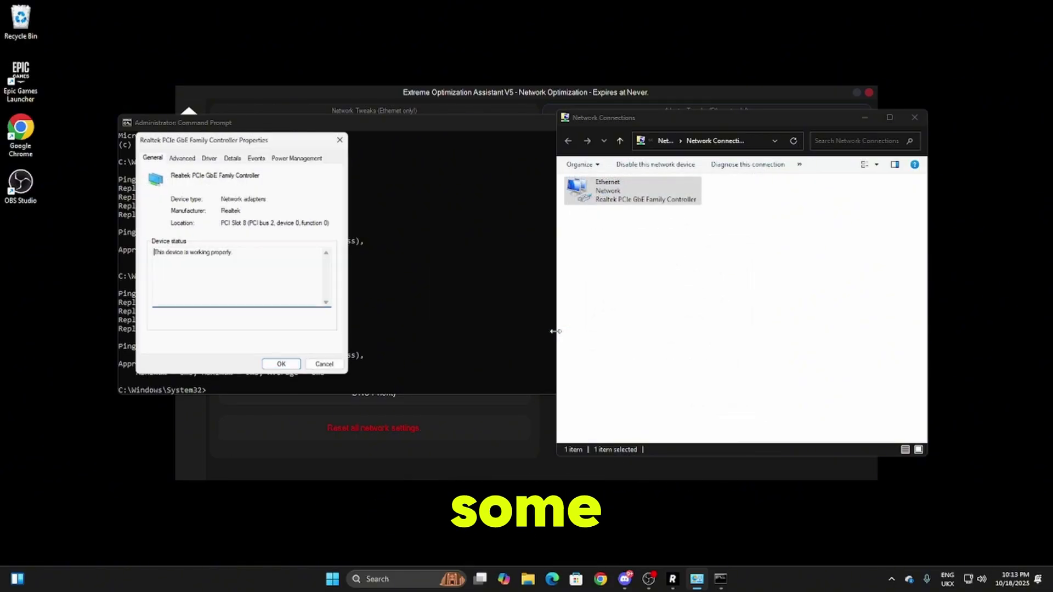
click(181, 156)
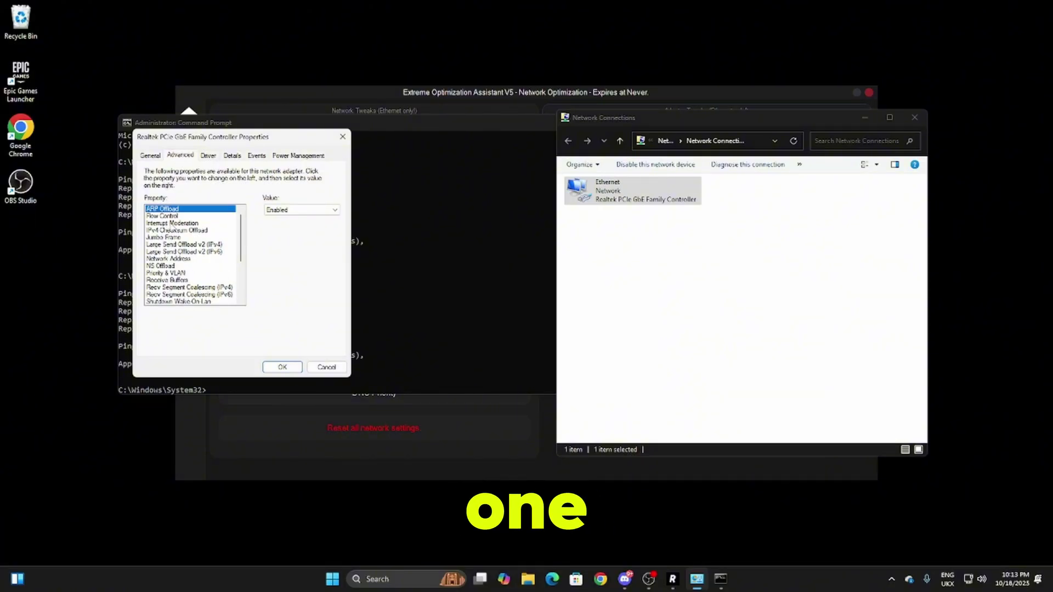
click(176, 223)
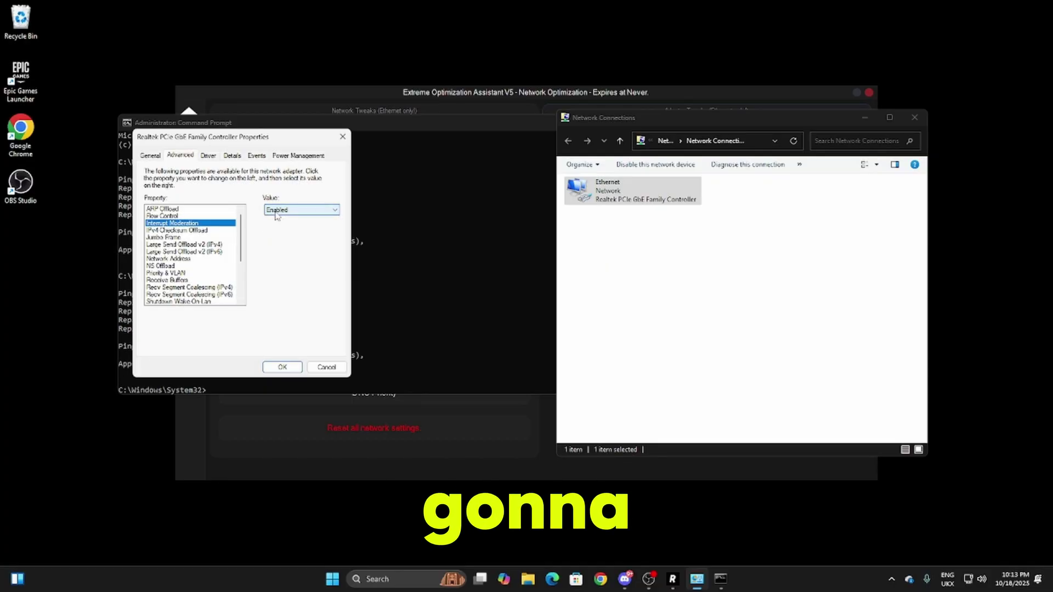
- Disable Large Send Offload v2 and Recv Segment Coalescing for both IPv4 and IPv6
click(189, 244)
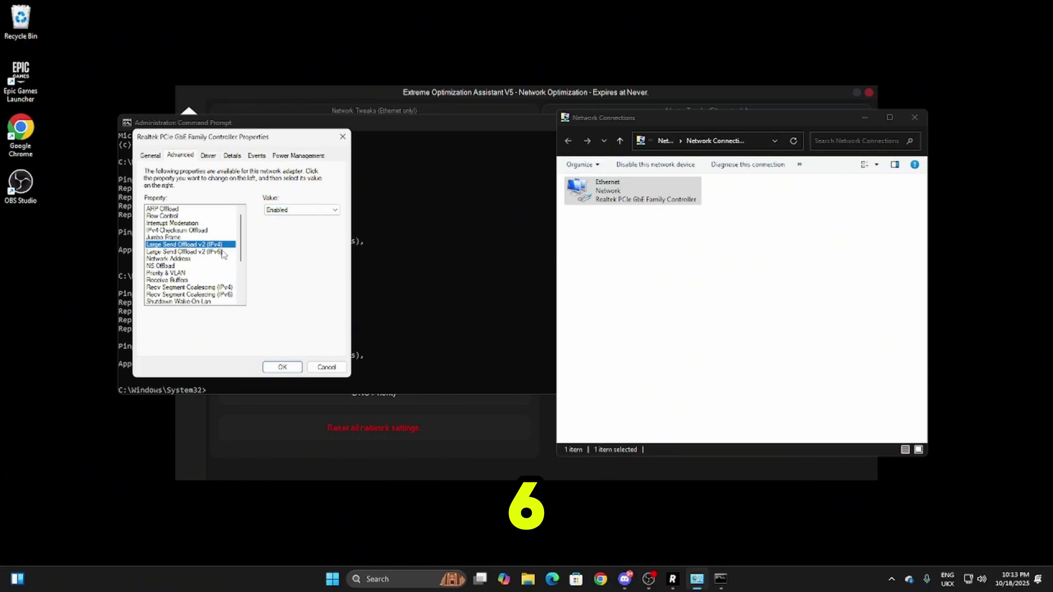
click(301, 209)
click(275, 218)
click(190, 252)
click(301, 209)
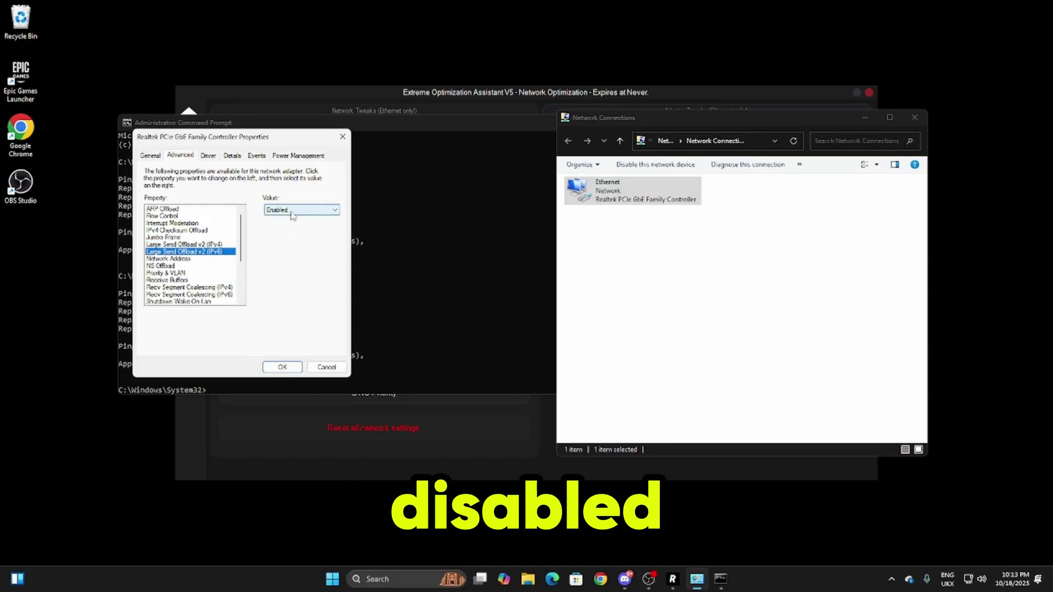
click(289, 217)
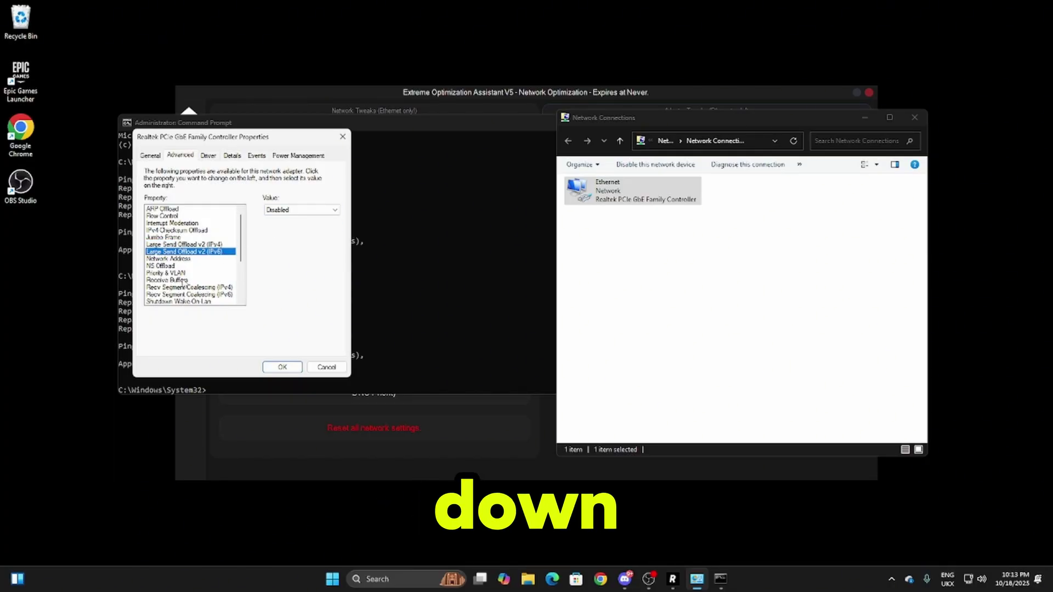
click(208, 289)
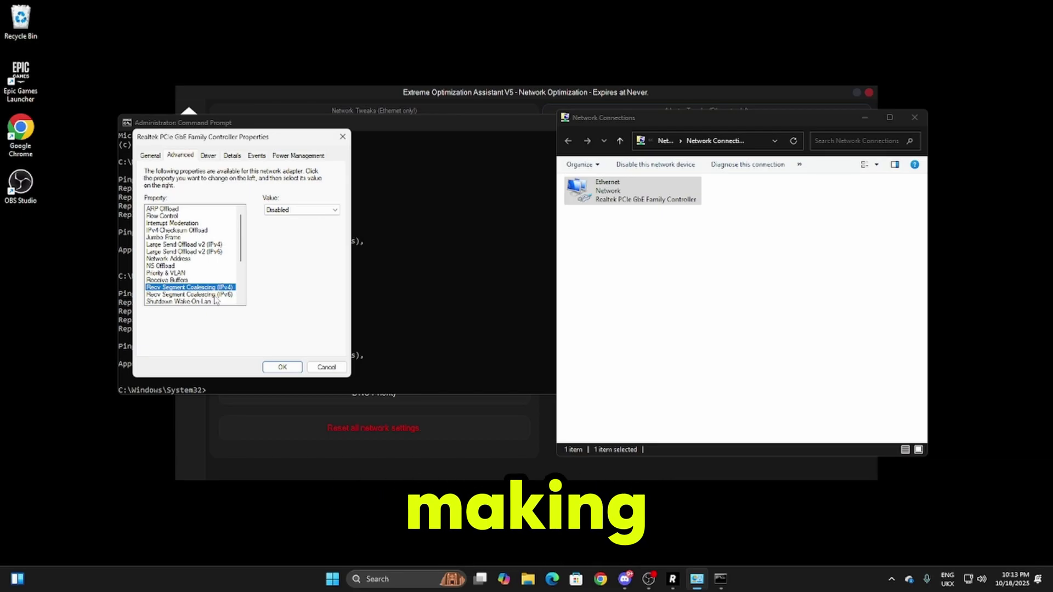
click(299, 210)
click(296, 217)
click(225, 294)
click(298, 210)
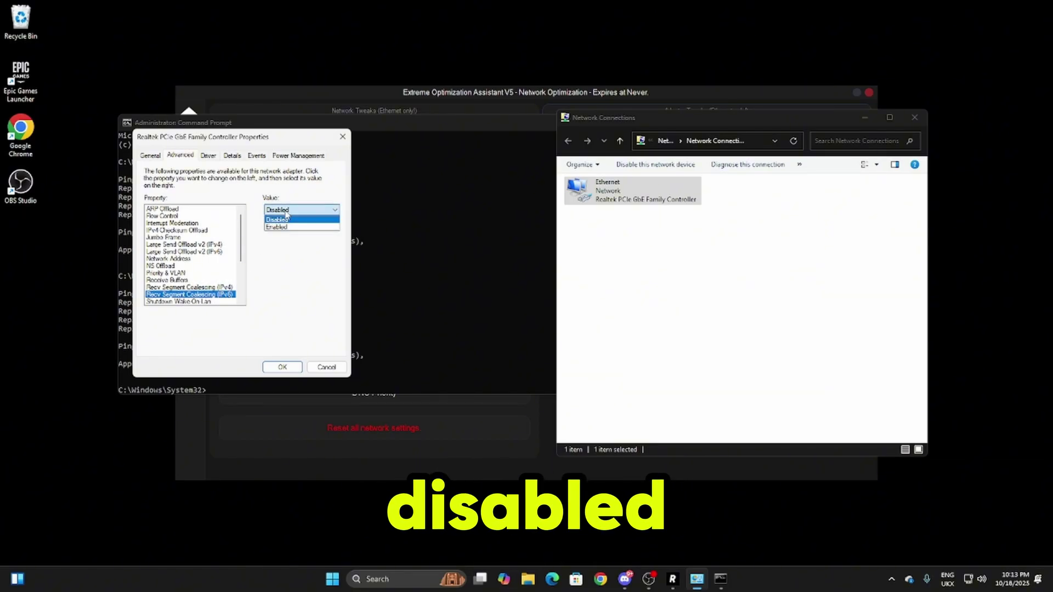
click(296, 217)
- Disable TCP and UDP Checksum Offload for both IPv4 and IPv6
scroll(245, 254, down, 3)
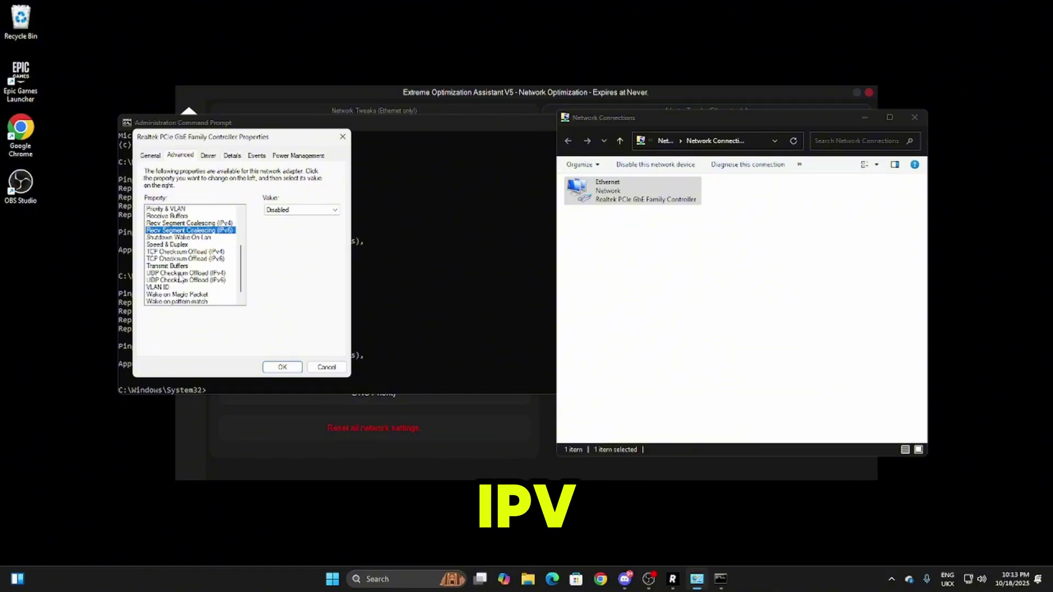
click(219, 251)
click(219, 273)
click(219, 252)
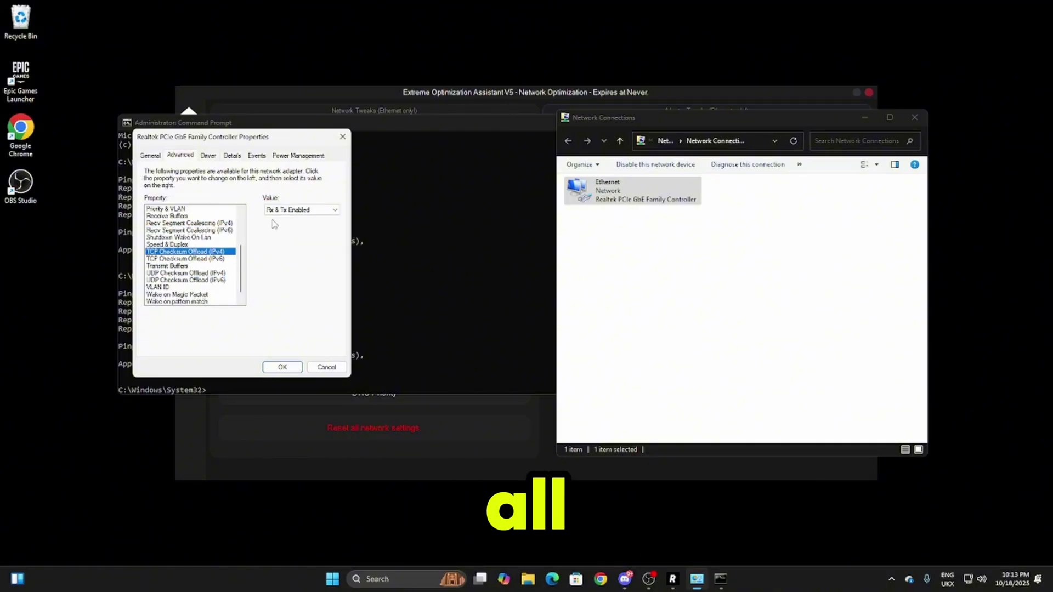
click(274, 211)
click(276, 219)
click(219, 258)
click(302, 210)
click(275, 219)
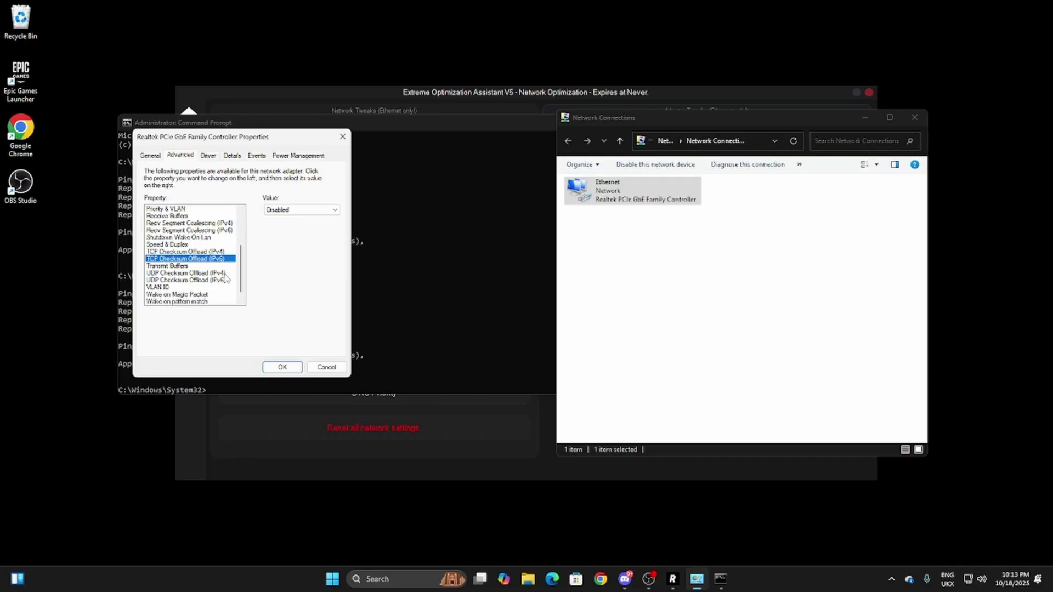
click(220, 272)
click(277, 211)
click(276, 219)
click(222, 279)
click(301, 210)
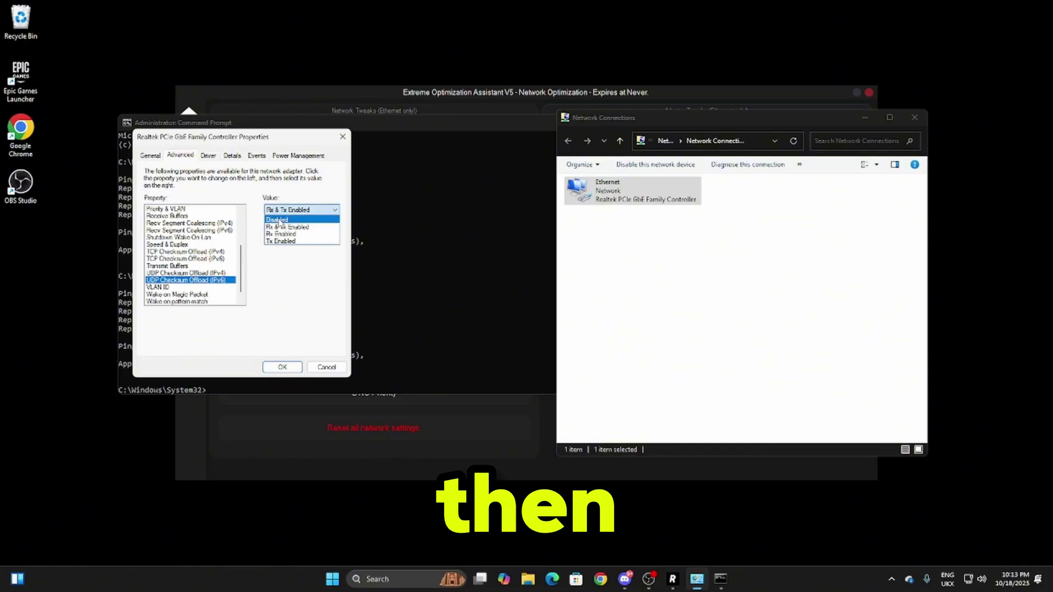
click(276, 220)
- Disable Wake on Magic Packet and Wake on pattern match
drag(241, 263, 243, 283)
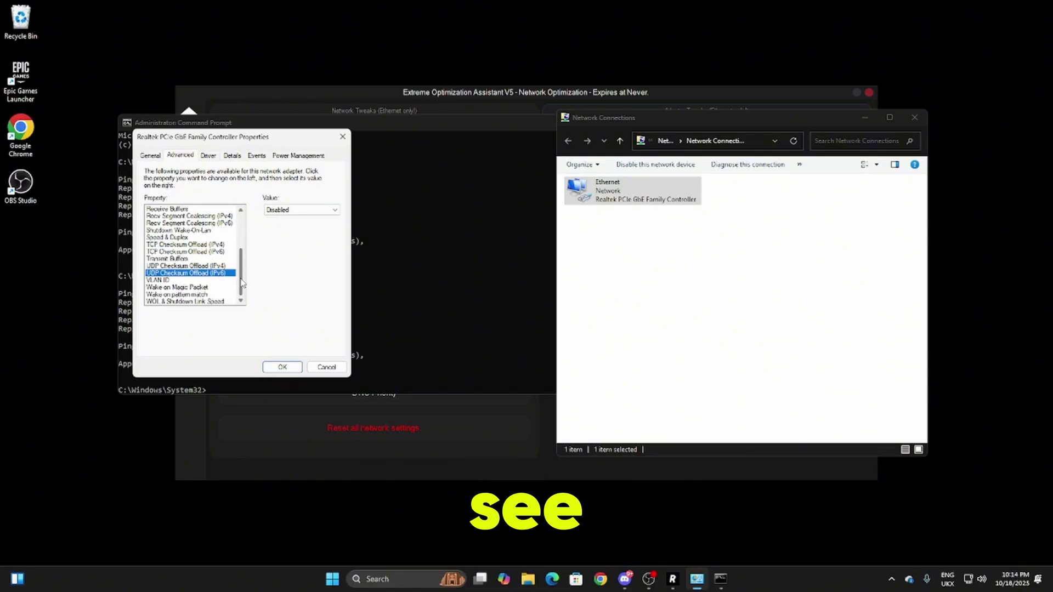
click(186, 286)
click(301, 210)
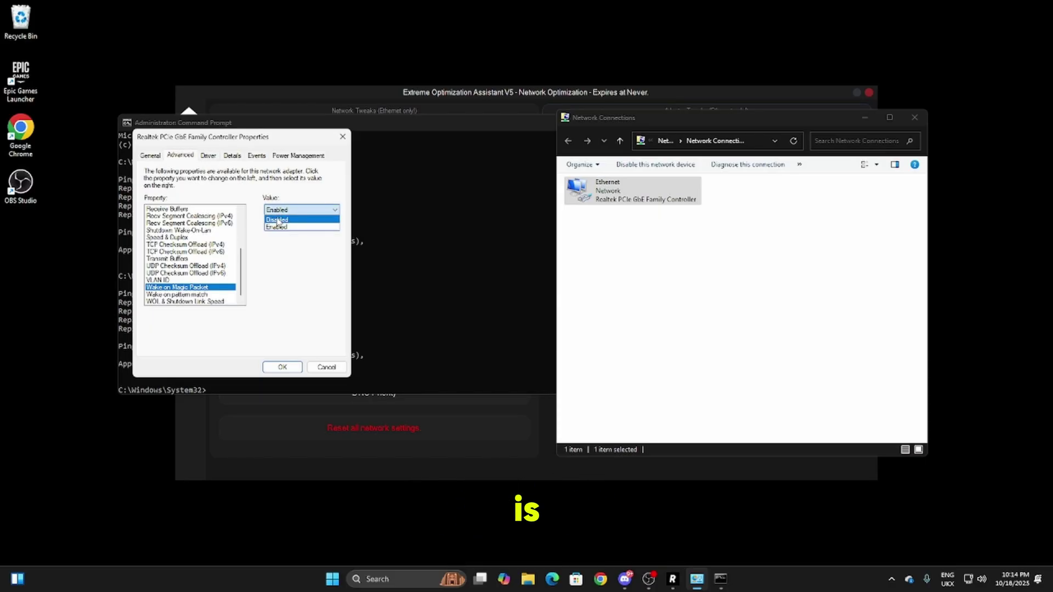
click(275, 220)
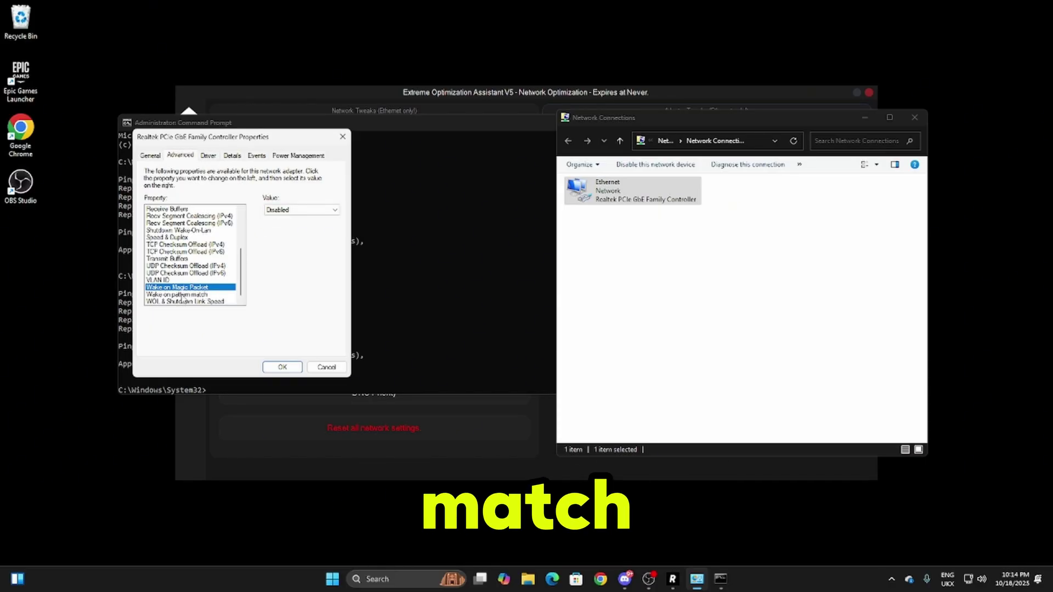
click(207, 294)
click(301, 210)
click(276, 217)
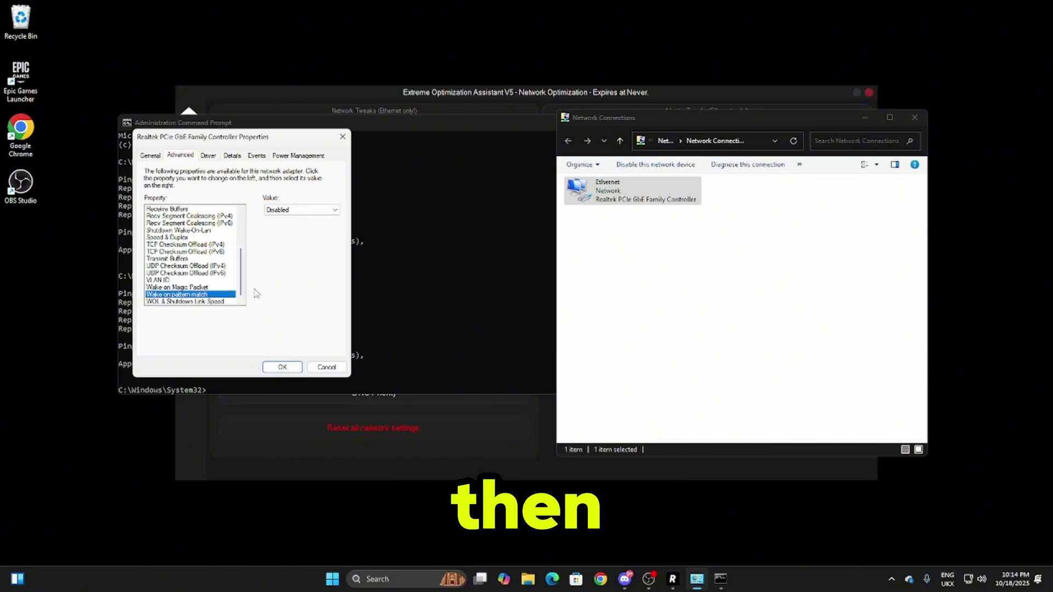
- Fix Speed & Duplex at 1.0 Gbps Full Duplex and disable Flow Control
click(168, 237)
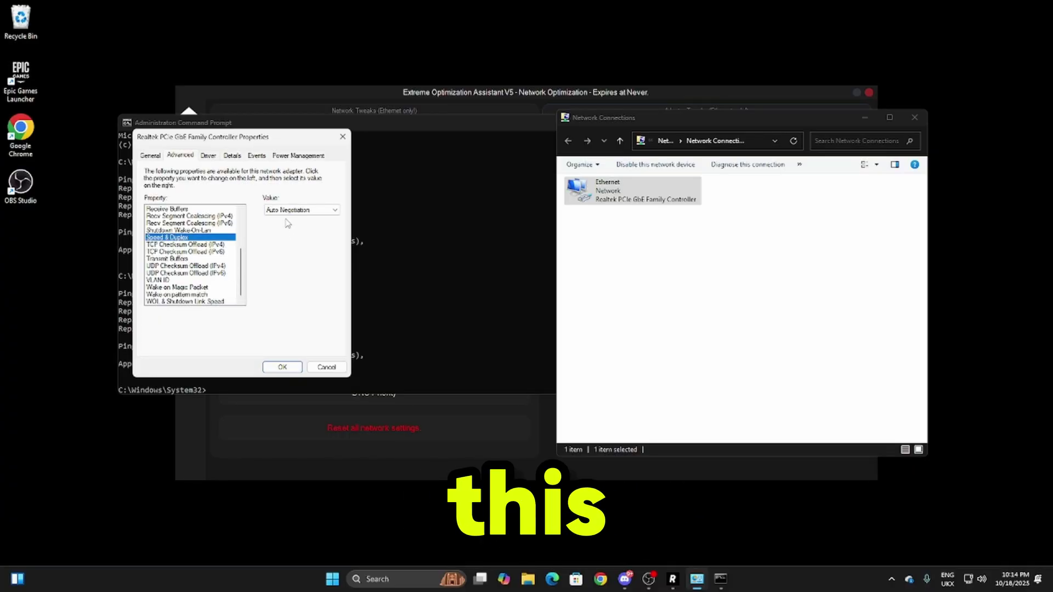
click(290, 210)
click(286, 220)
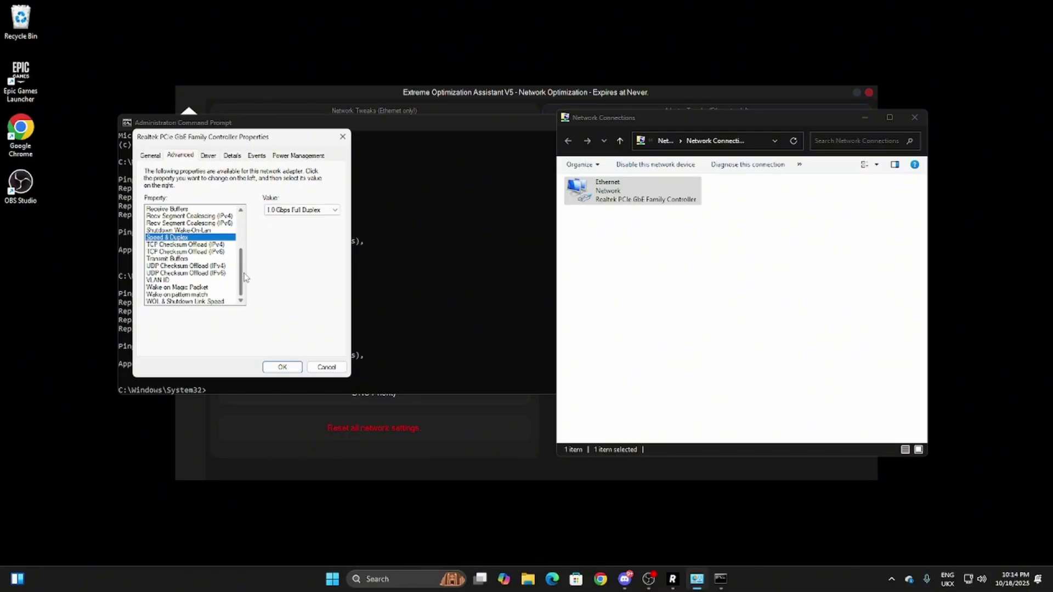
scroll(186, 242, up, 4)
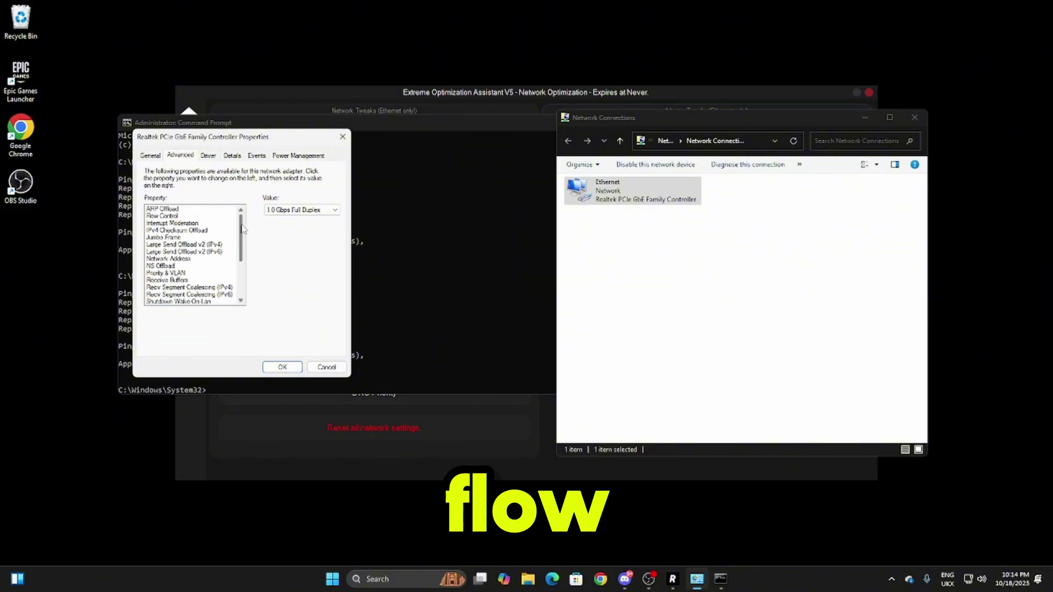
click(170, 216)
click(301, 210)
click(282, 225)
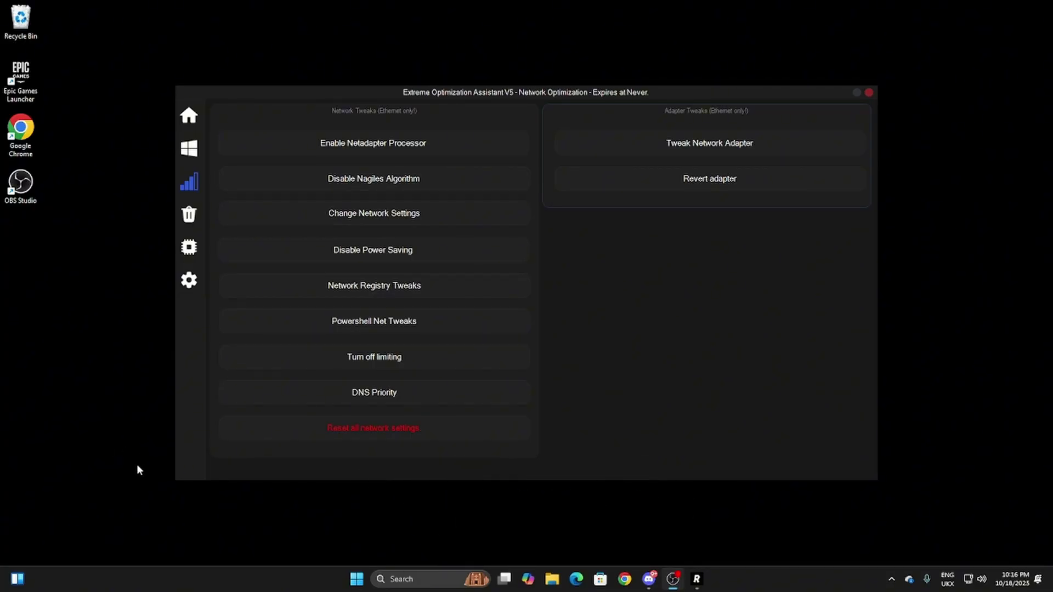
- Apply Powershell Net Tweaks and Turn off limiting, then tweak the Ethernet network adapter
click(357, 324)
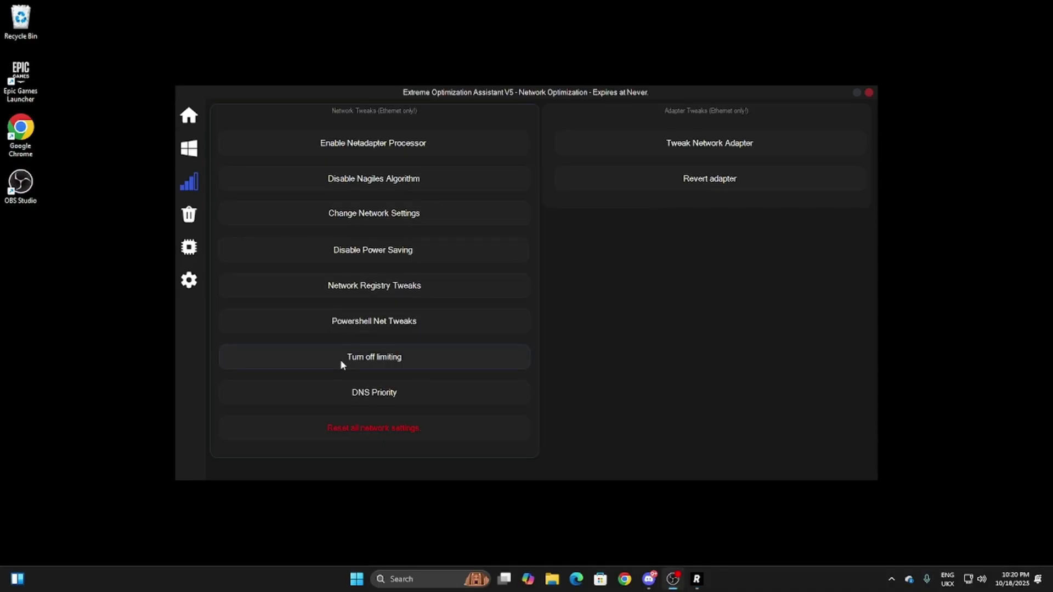
click(340, 359)
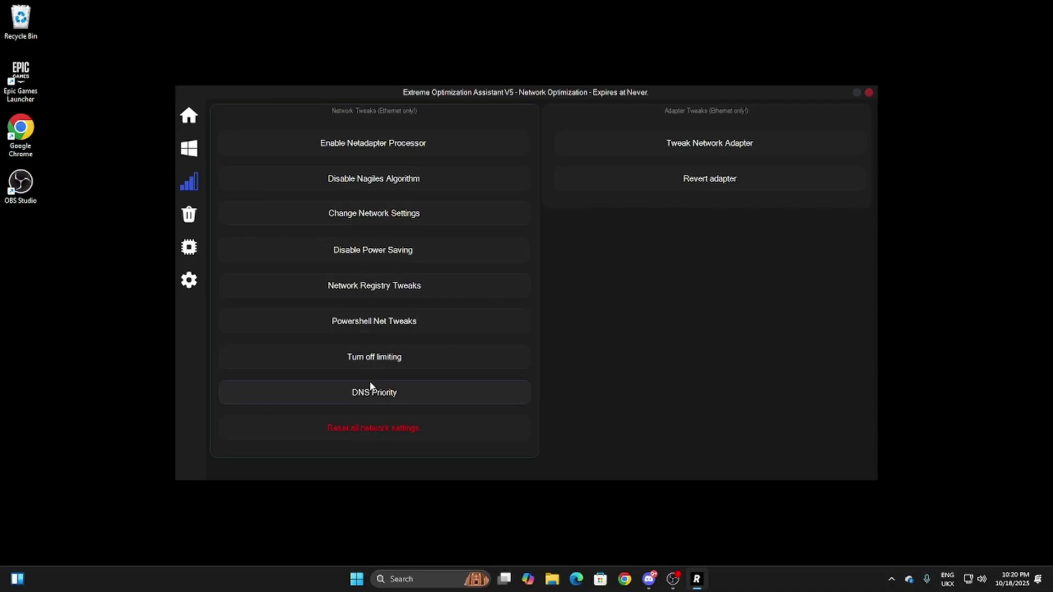
click(706, 142)
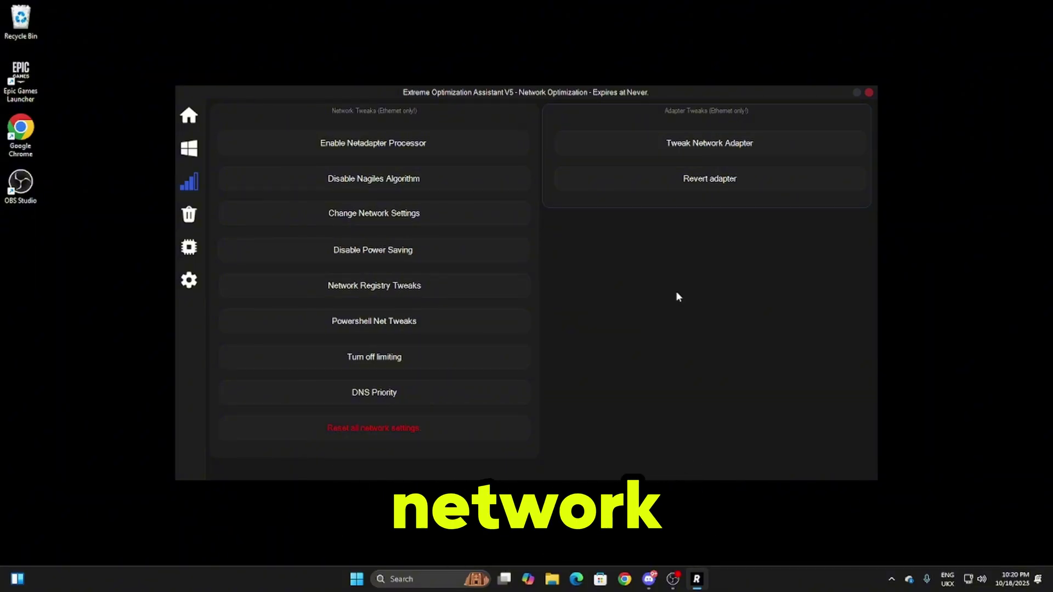
- On the Debloat Optimization page, disable the Wi-Fi, unnecessary and Bluetooth services, plus one more service tweak
mouse_move(199, 215)
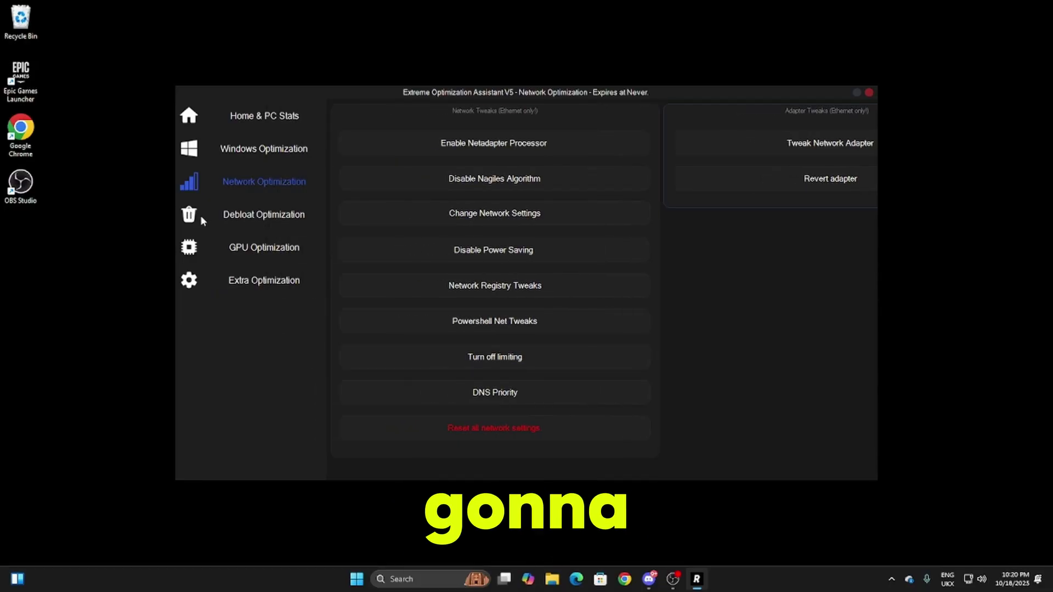
click(241, 216)
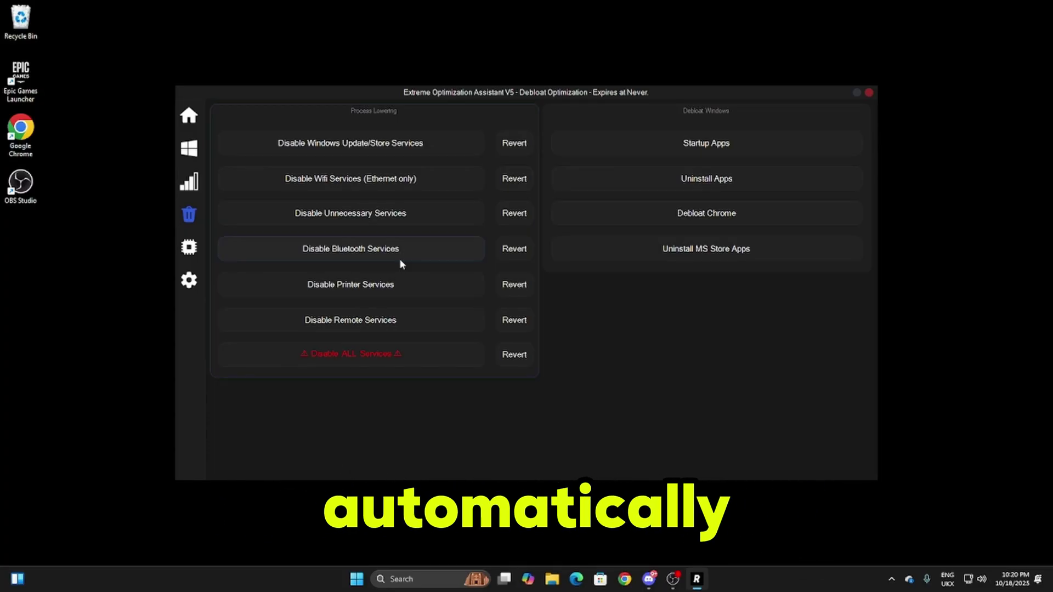
click(373, 187)
click(377, 215)
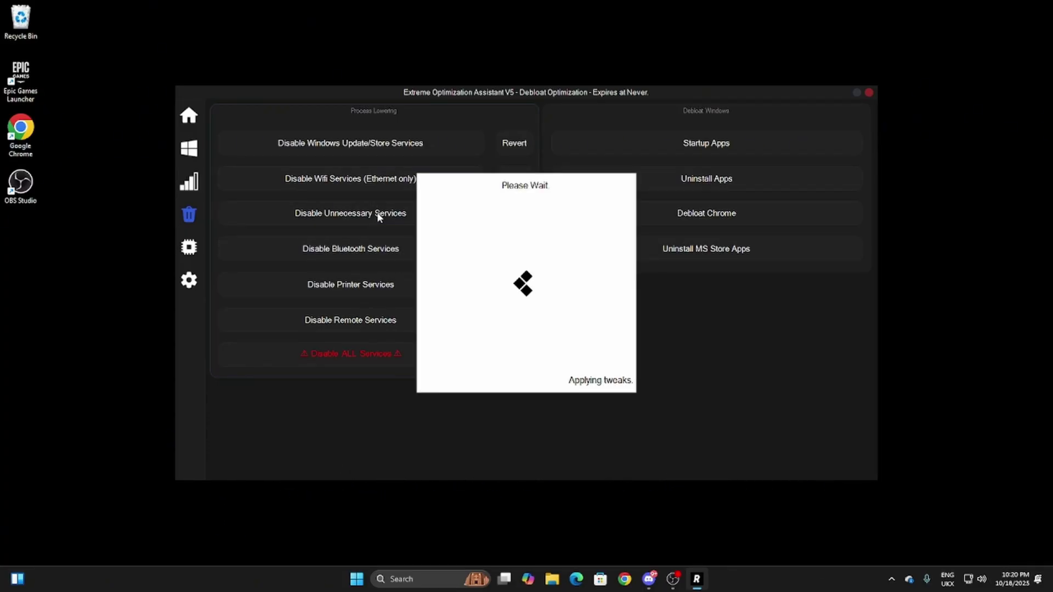
click(383, 247)
click(390, 317)
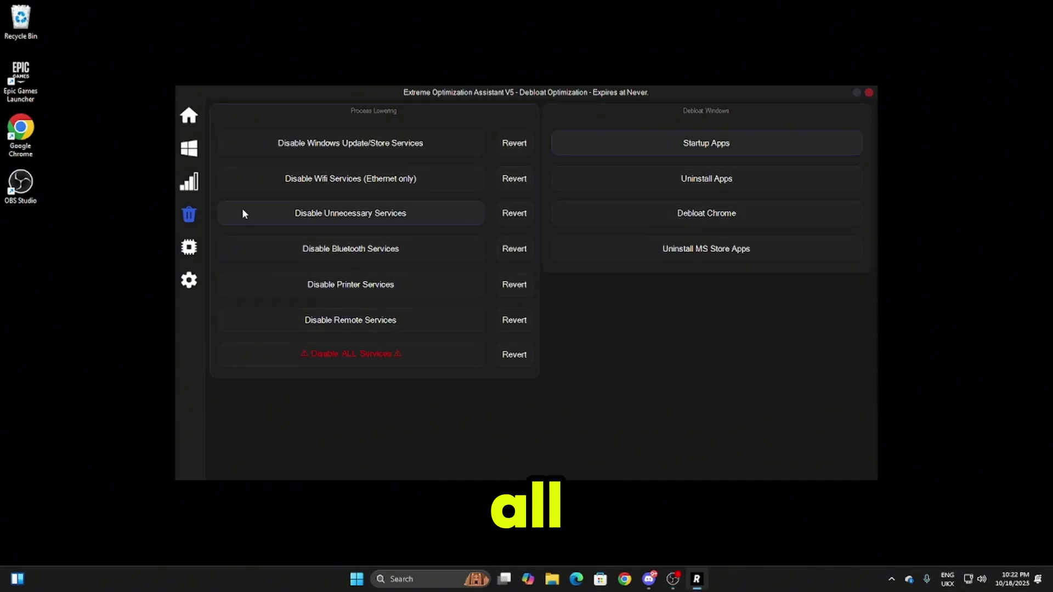
mouse_move(219, 213)
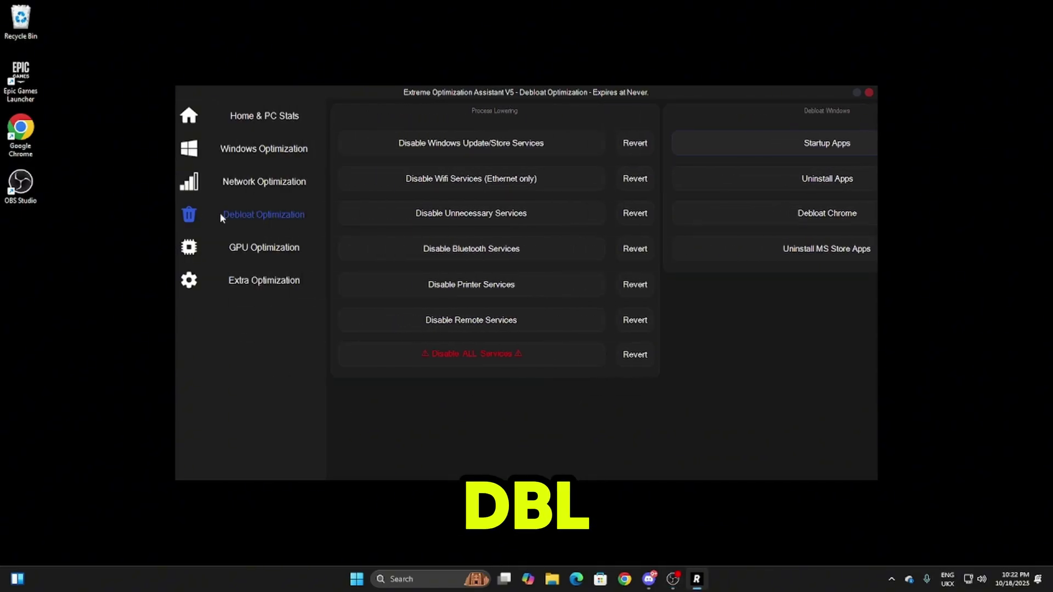
- On GPU Optimization, apply every Nvidia tweak from Disable P-State/HDCP/Power Gating through Power Tweaks
click(253, 248)
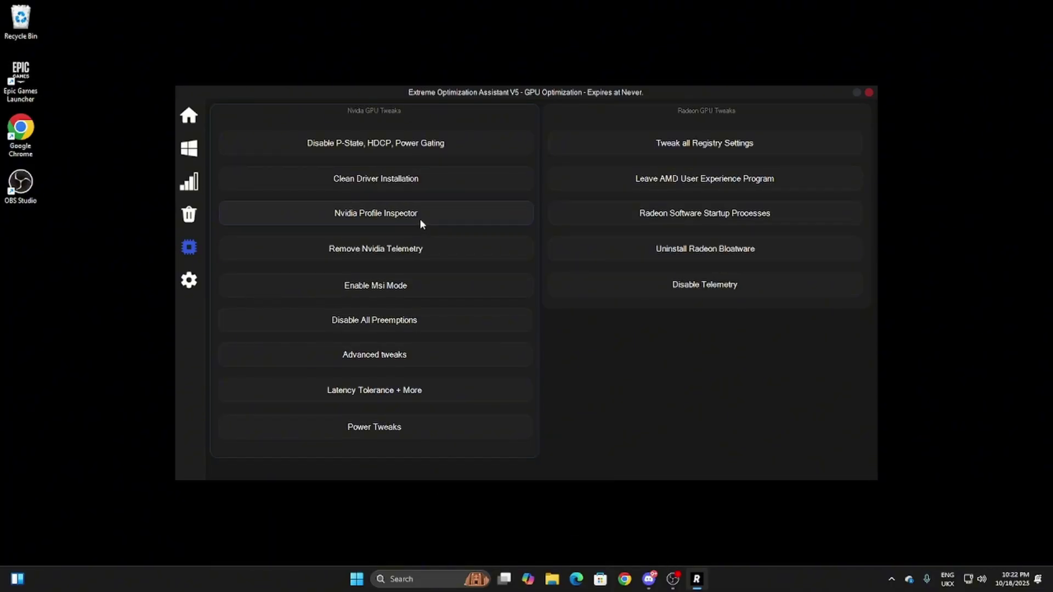
click(396, 149)
click(378, 259)
click(446, 258)
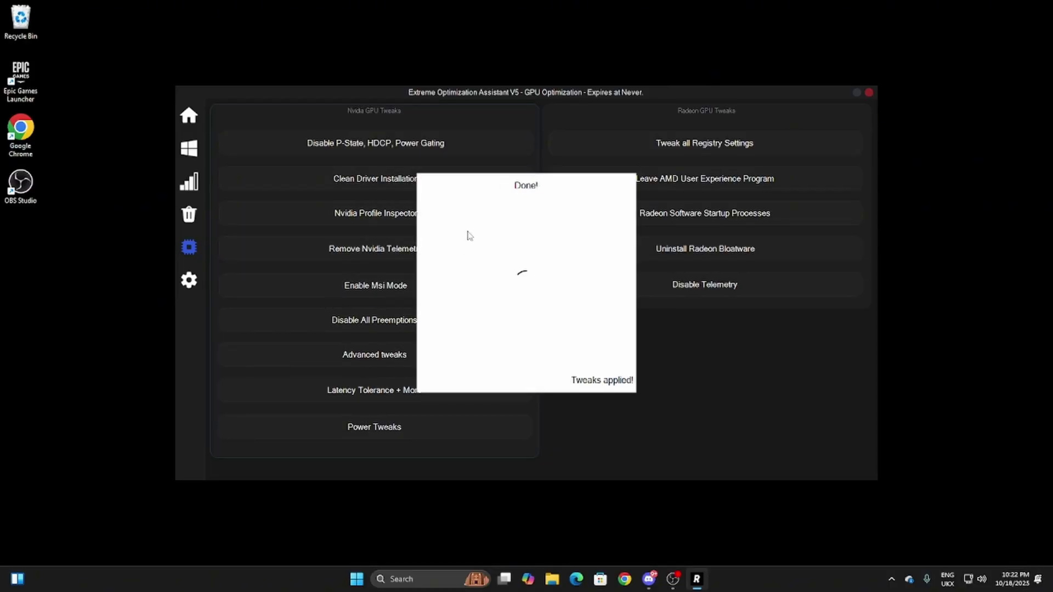
click(507, 220)
click(460, 421)
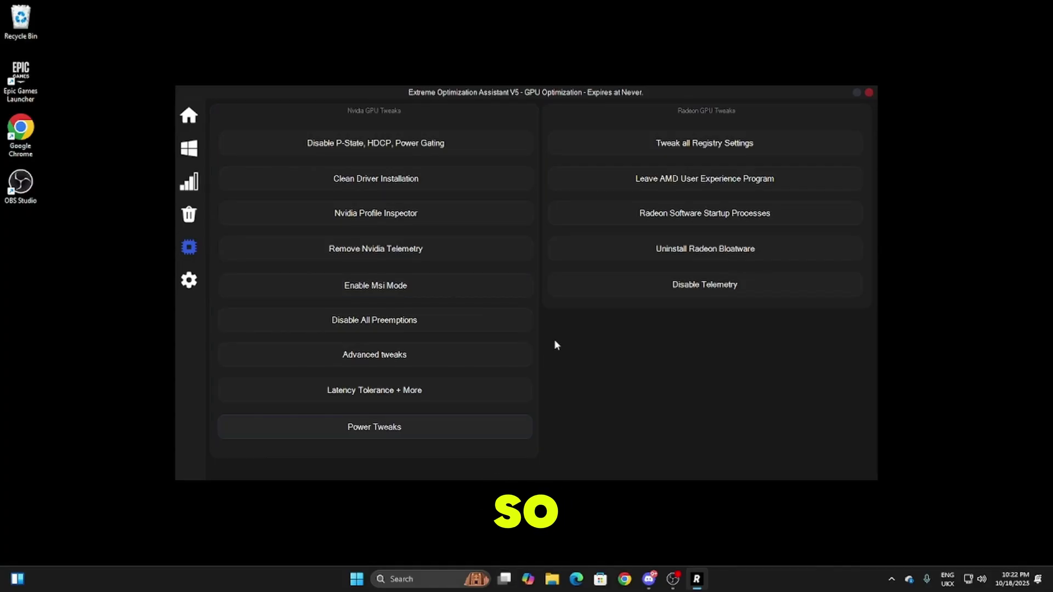
- On Extra Optimization, give Fortnite higher priority and apply the CPU and DirectX tweaks
mouse_move(222, 244)
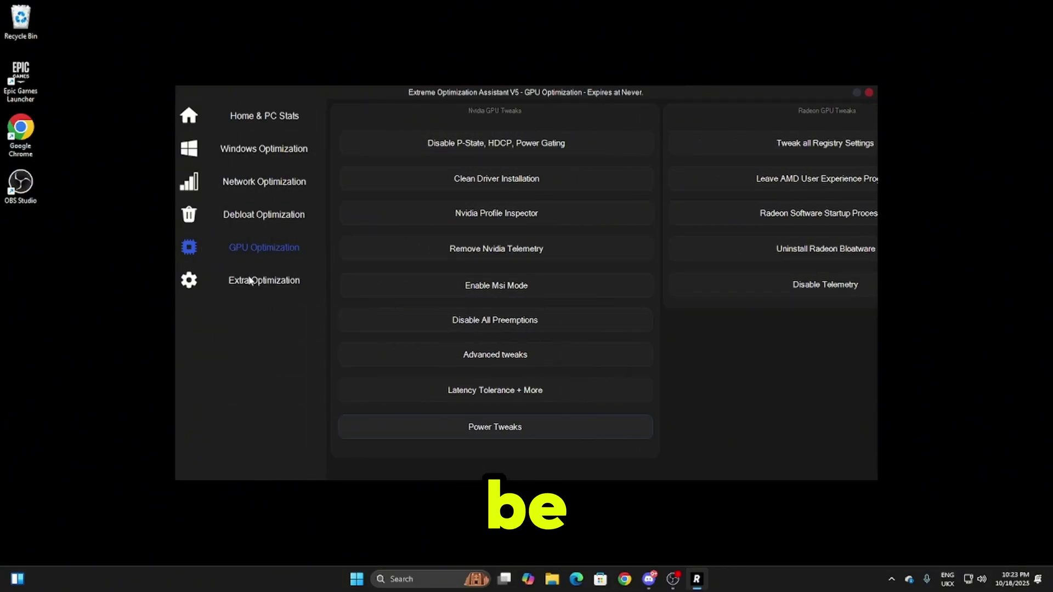
click(260, 281)
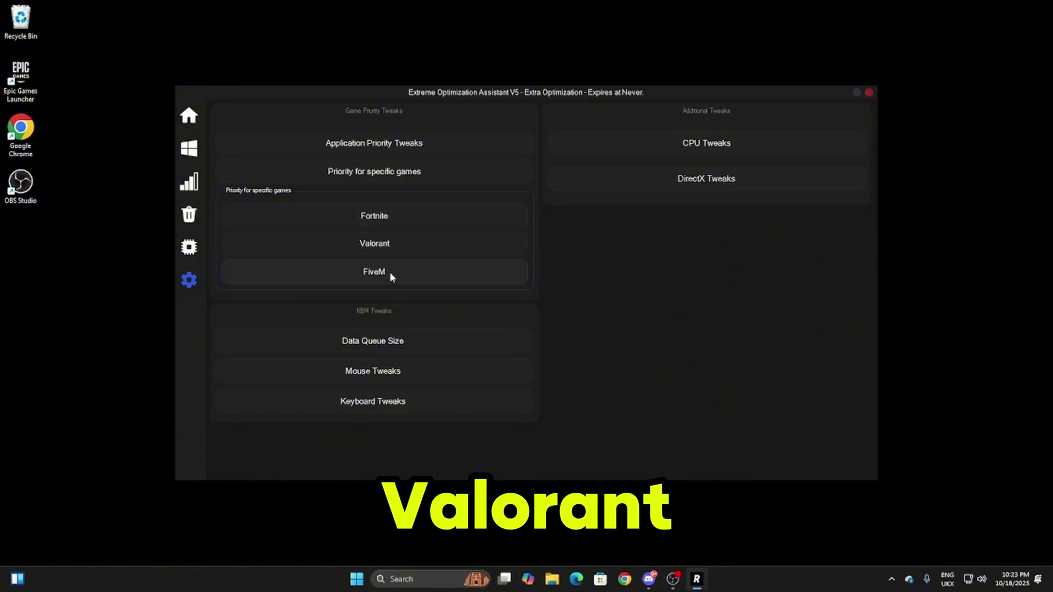
click(370, 219)
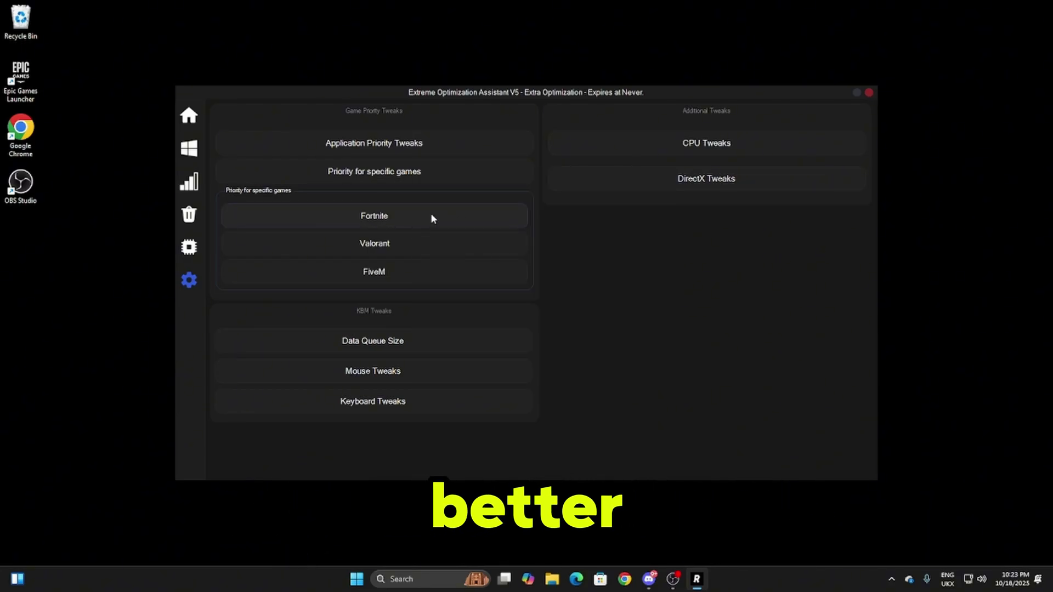
click(676, 147)
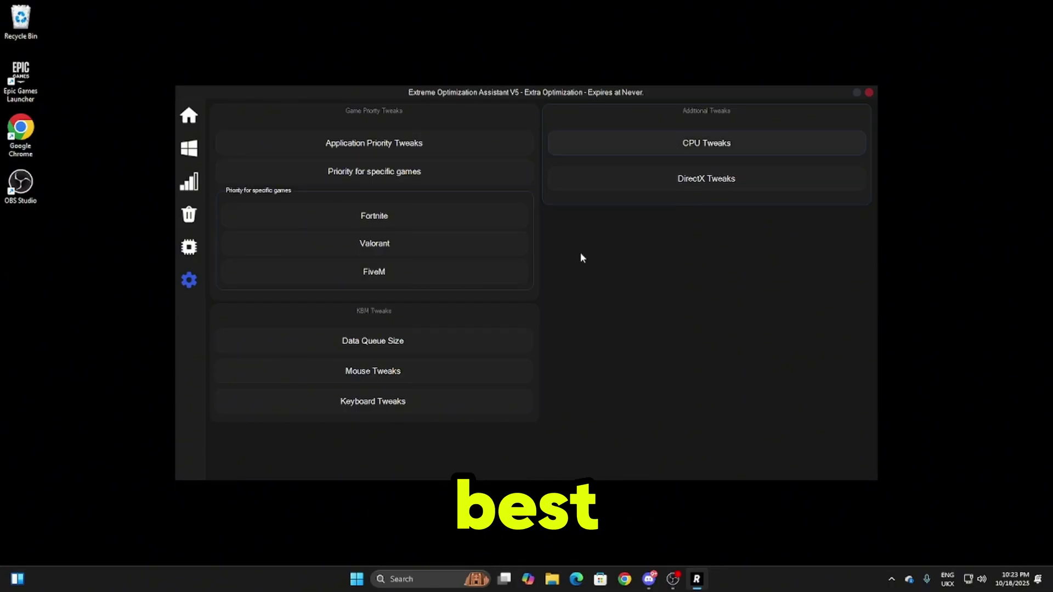
click(688, 178)
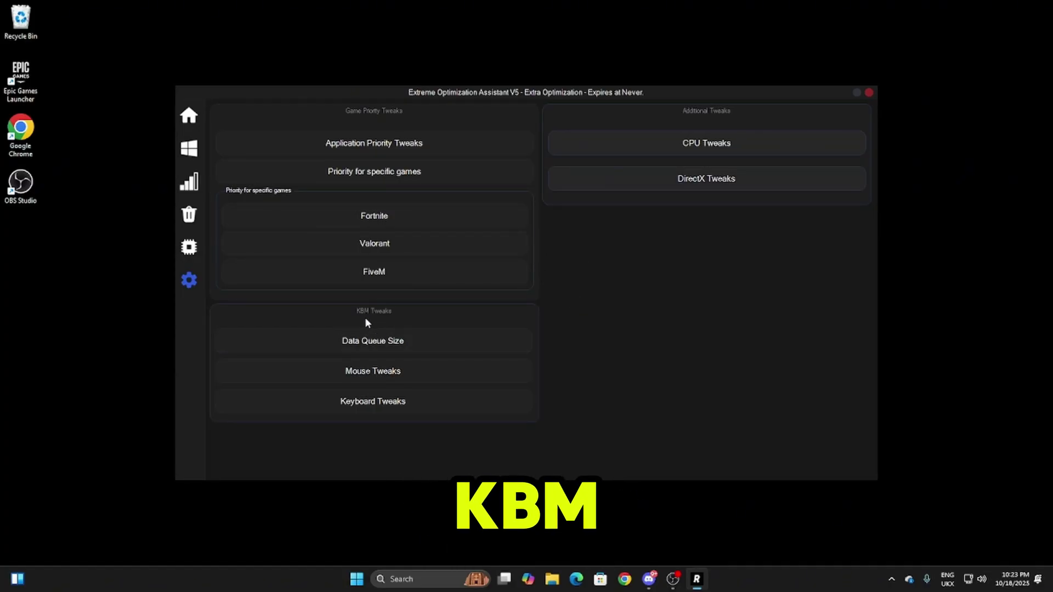
- Apply the Data Queue Size, Mouse and Keyboard tweaks, then return to the Home stats page
click(369, 343)
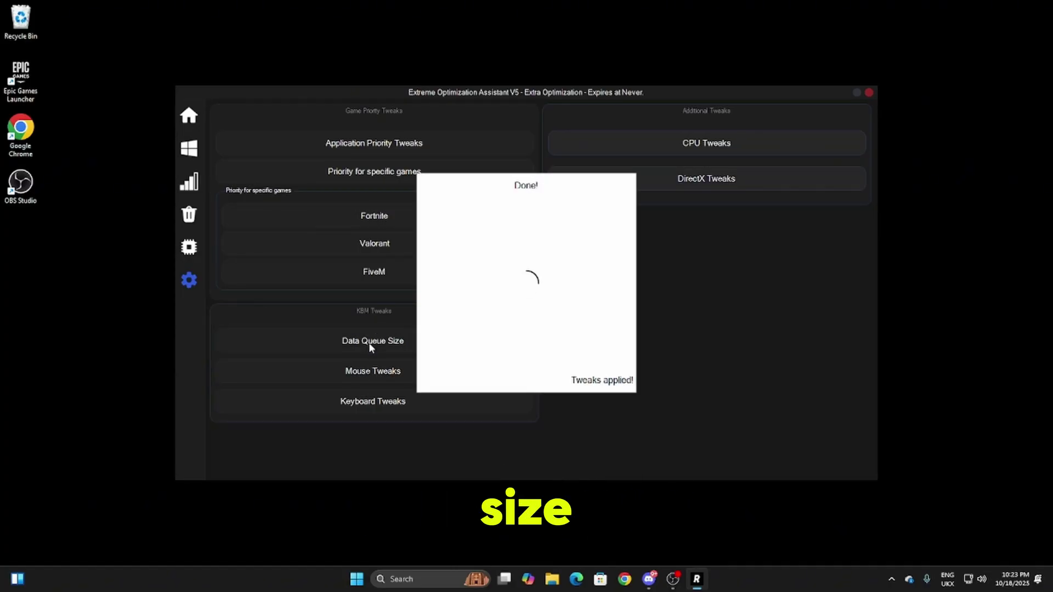
click(400, 371)
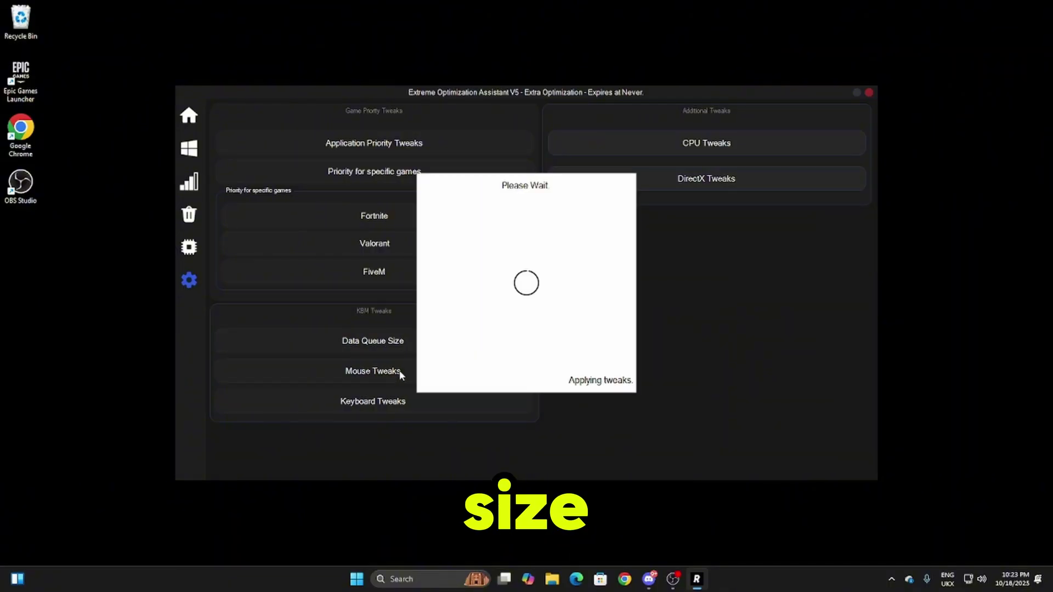
click(387, 402)
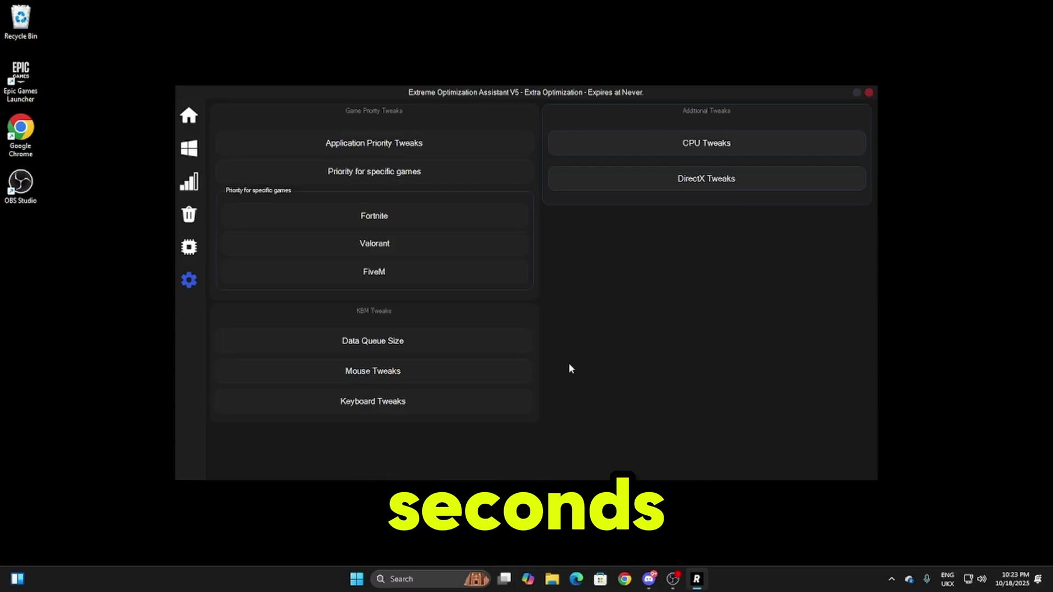
click(189, 115)
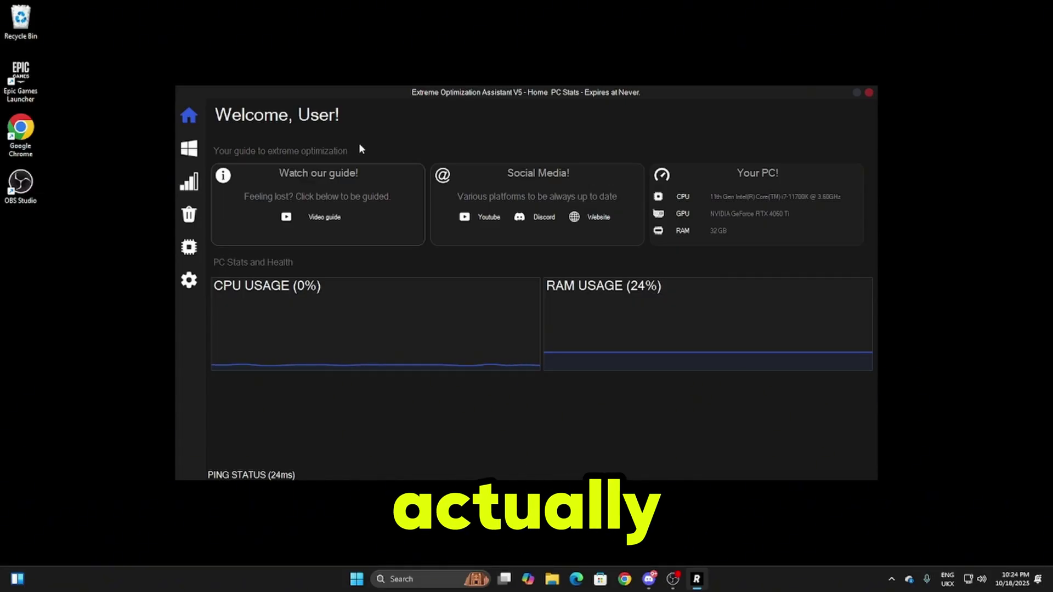
mouse_move(200, 152)
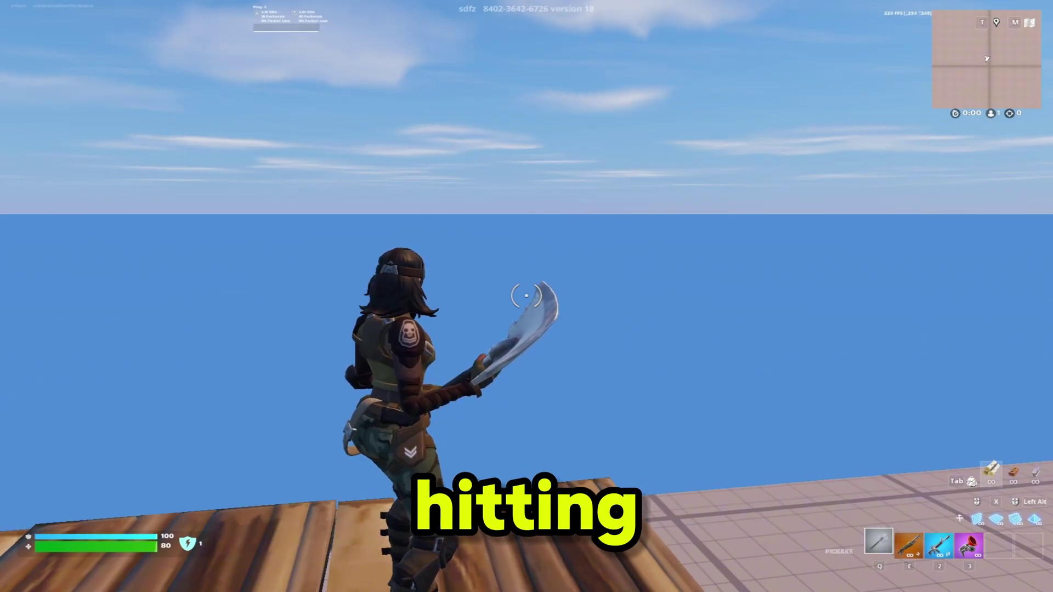
- Switch to building mode and edit floor pieces with F, removing one tile from a floor
key(F2)
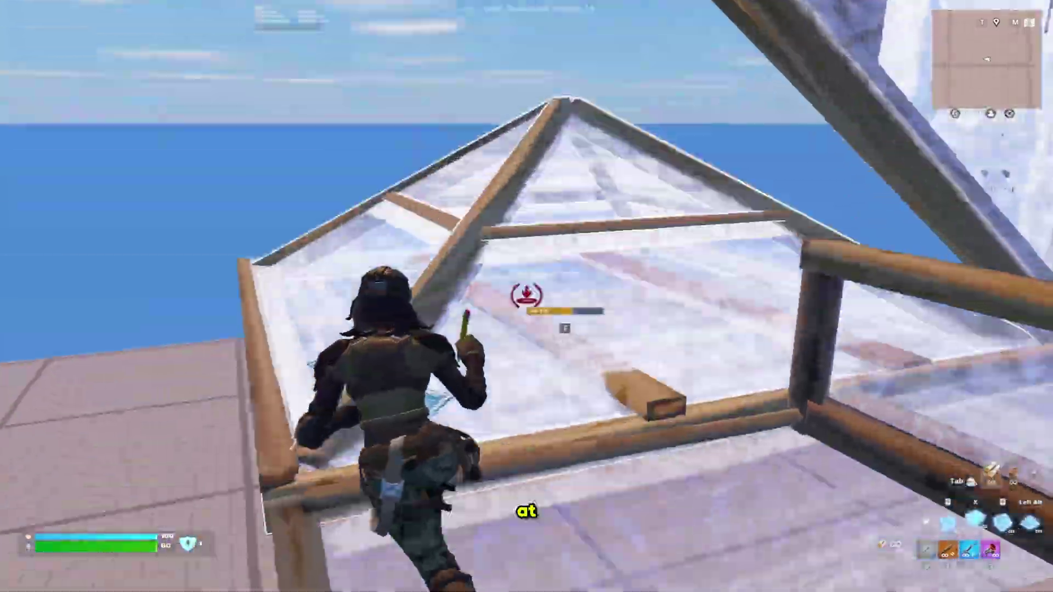
key(f)
key(f)
key(f)
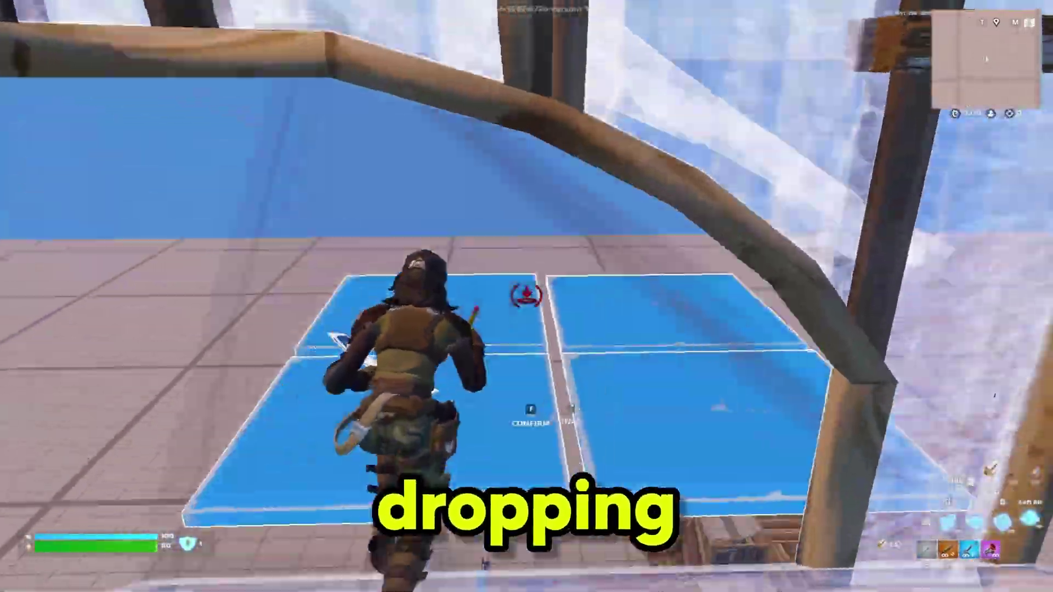
key(f)
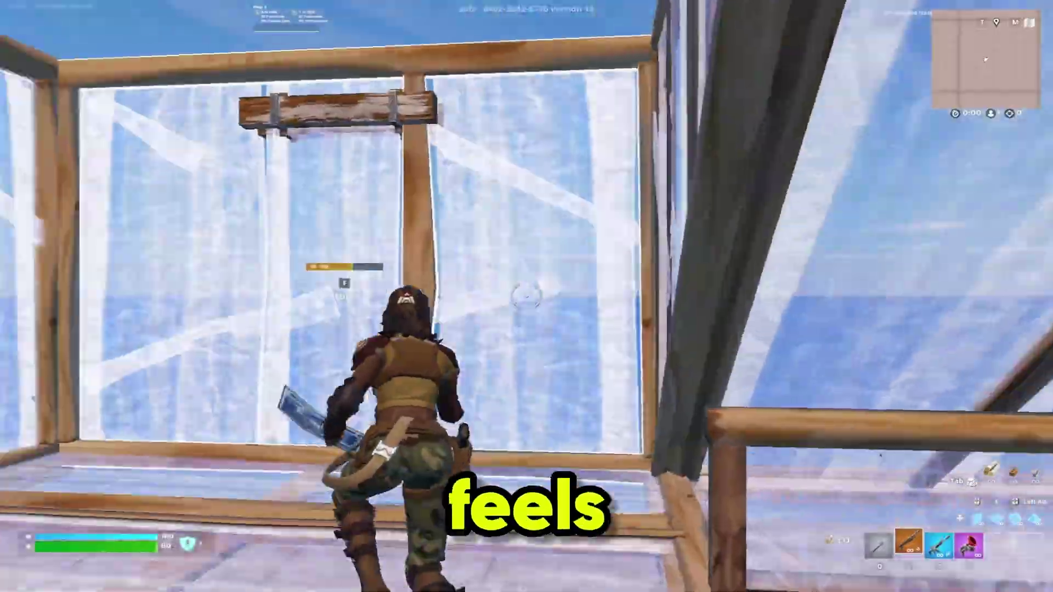
key(f)
click(527, 296)
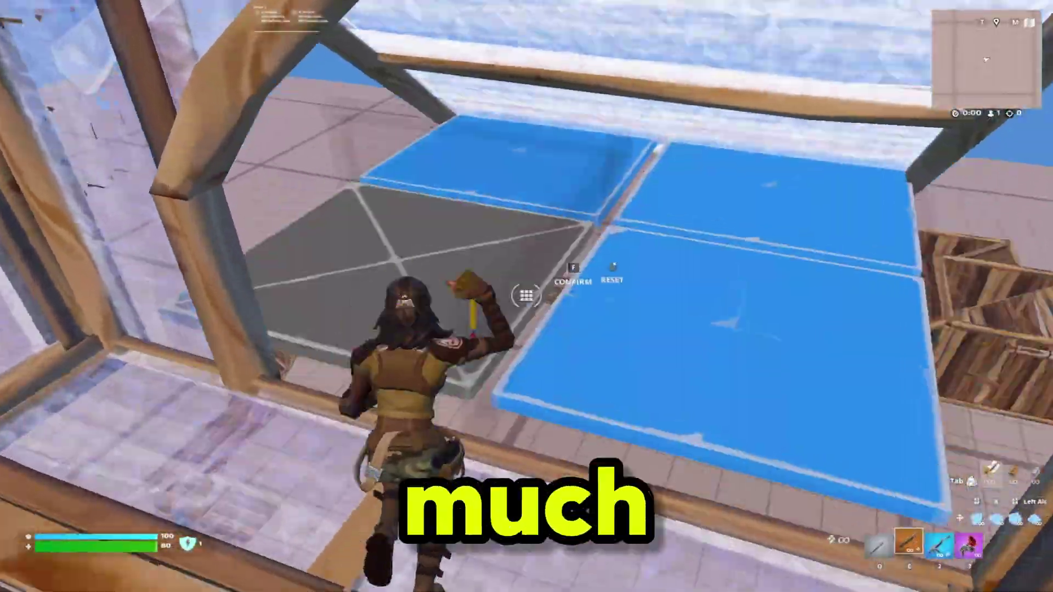
key(f)
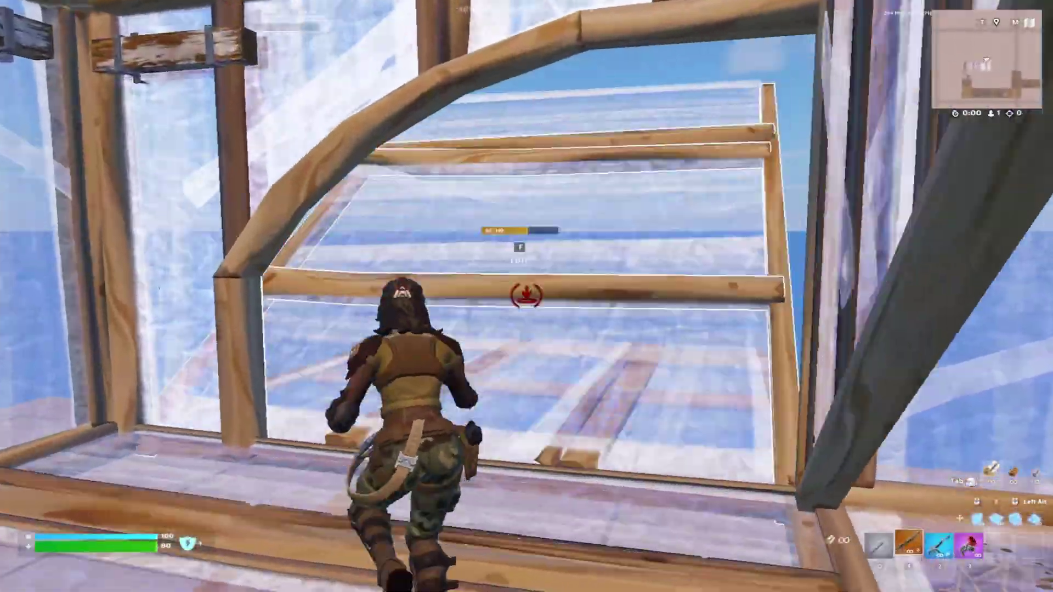